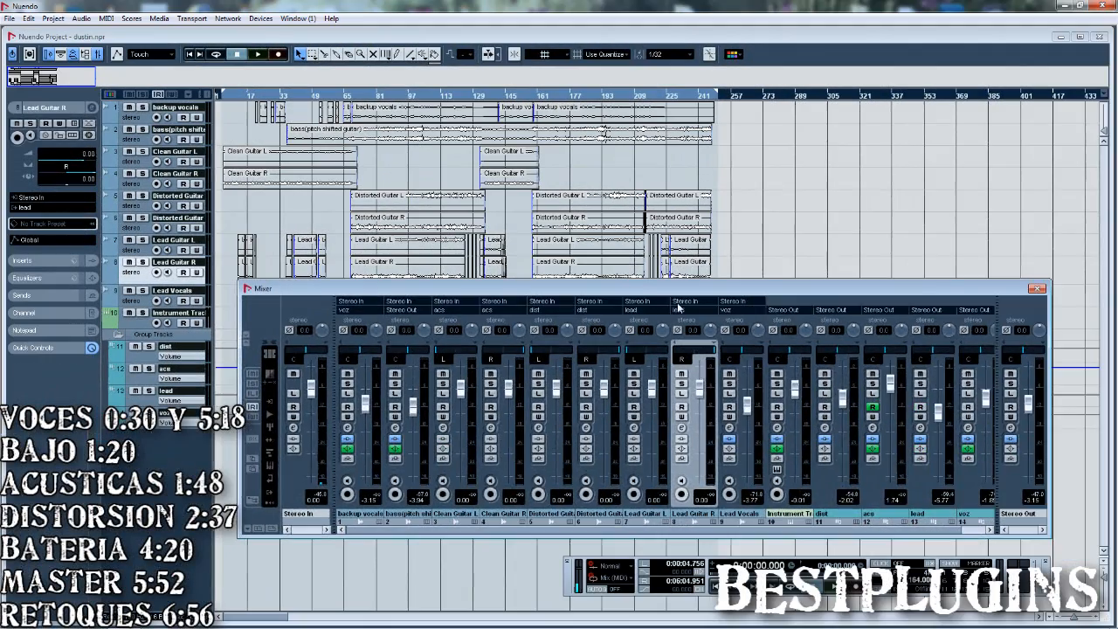
- Inspect the iZotope Ozone 4 insert and its preset list on the backup vocals channel, and close the plugin and channel settings
left_click_drag(718, 293, 691, 333)
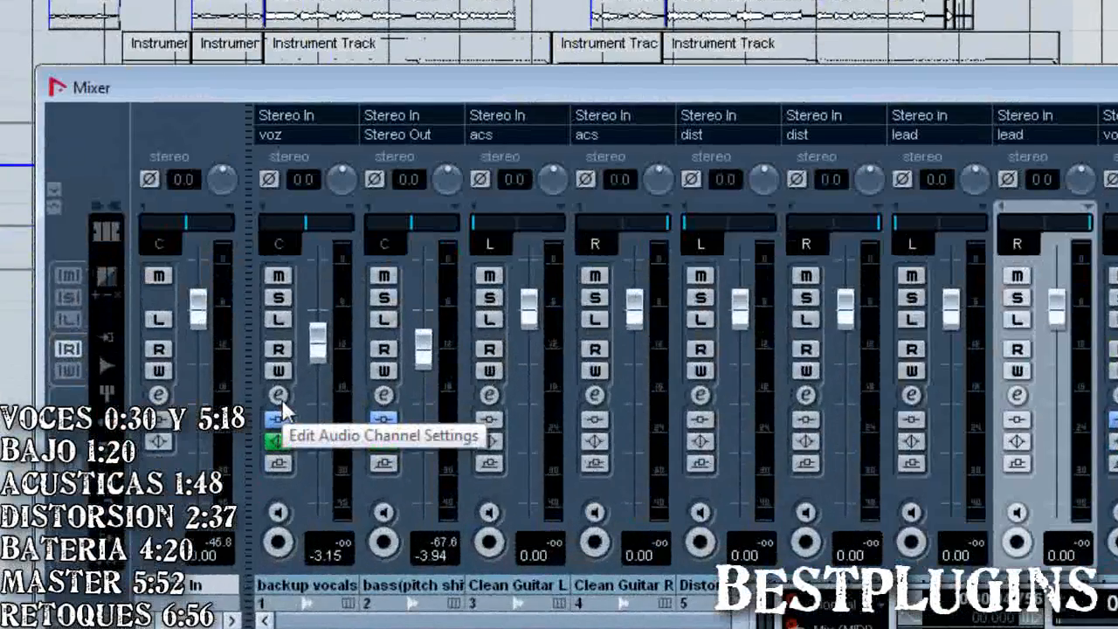
left_click(302, 418)
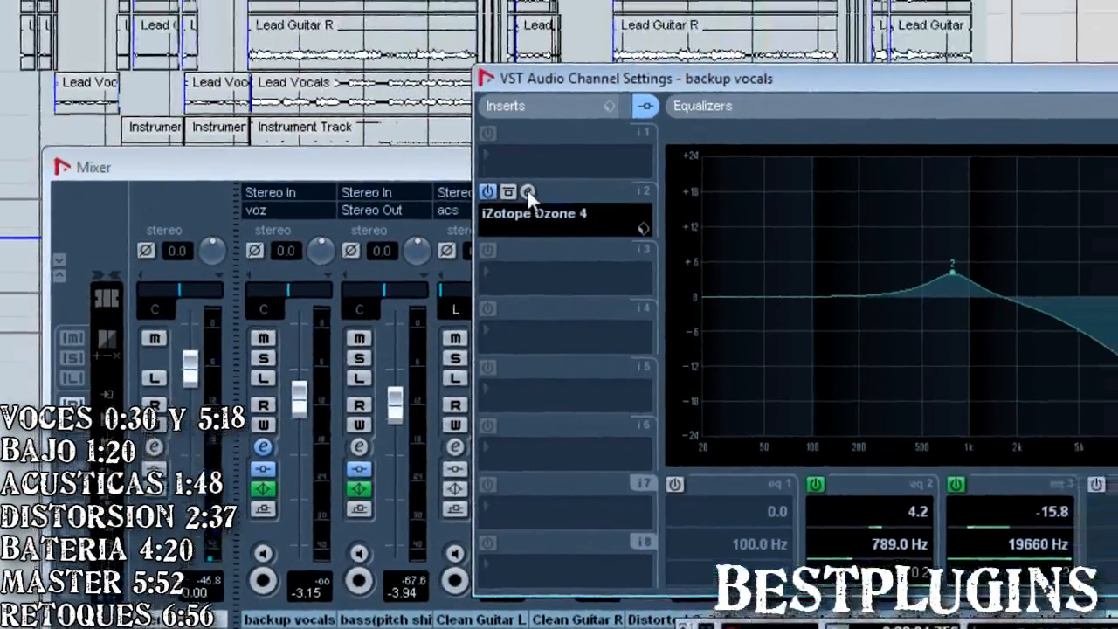
left_click(557, 135)
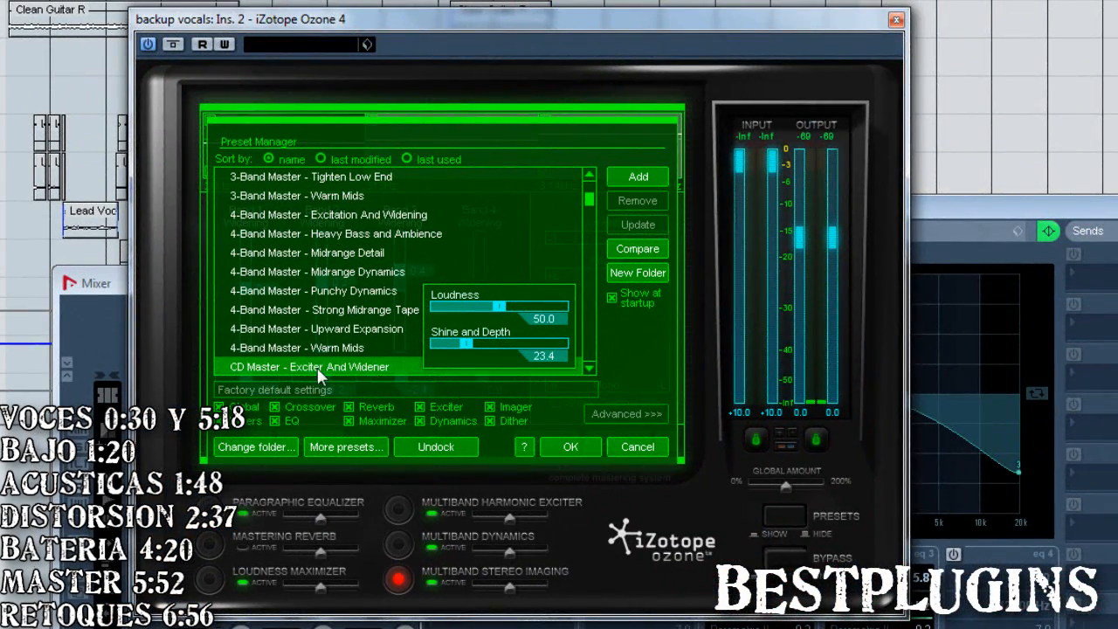
left_click(781, 513)
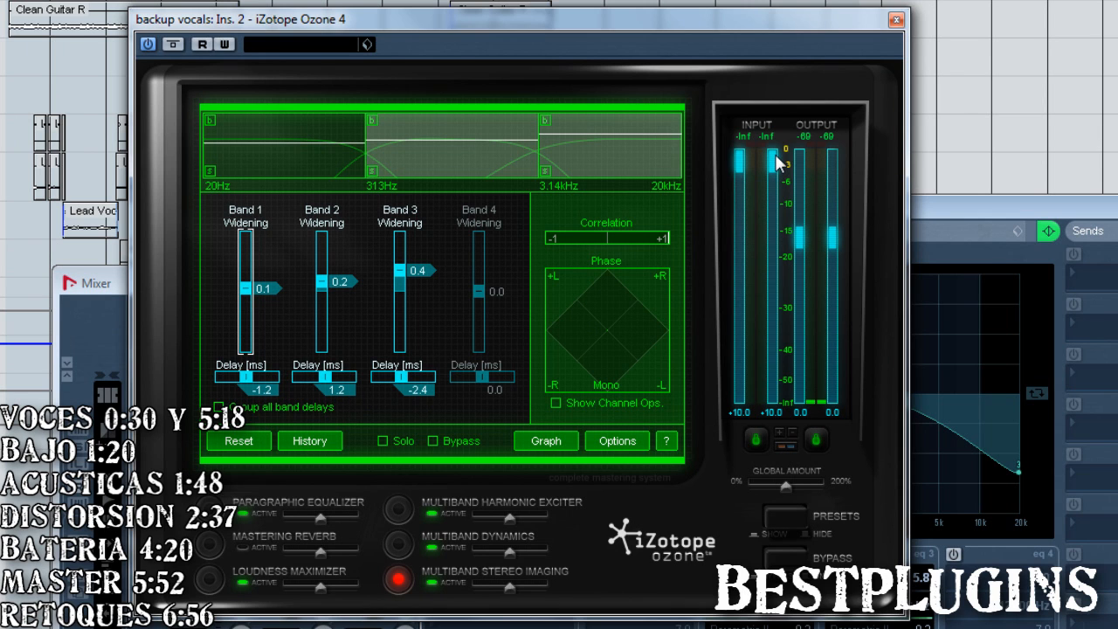
left_click(896, 19)
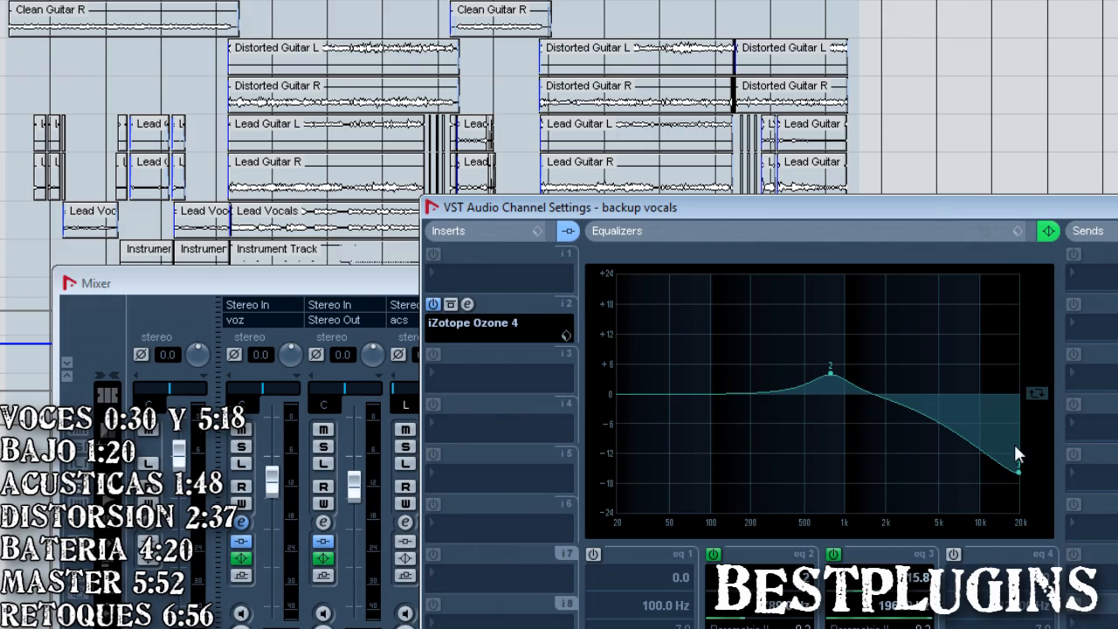
left_click(1116, 206)
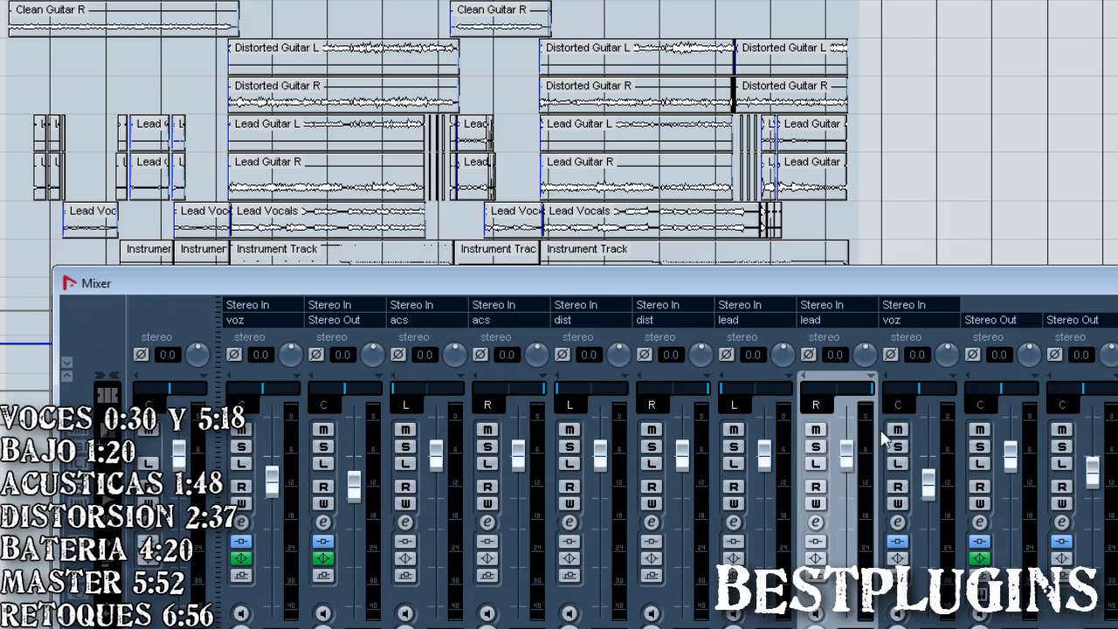
- Inspect the iZotope Ozone 4 insert on the Lead Vocals channel, and close the plugin and channel settings
left_click_drag(837, 281, 774, 178)
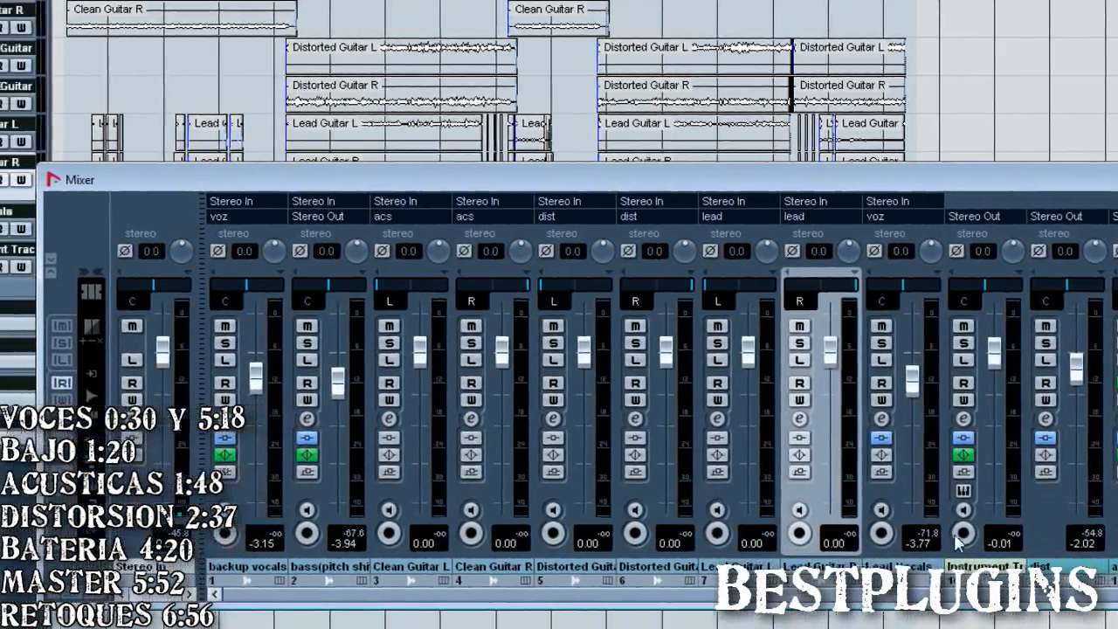
left_click(834, 419)
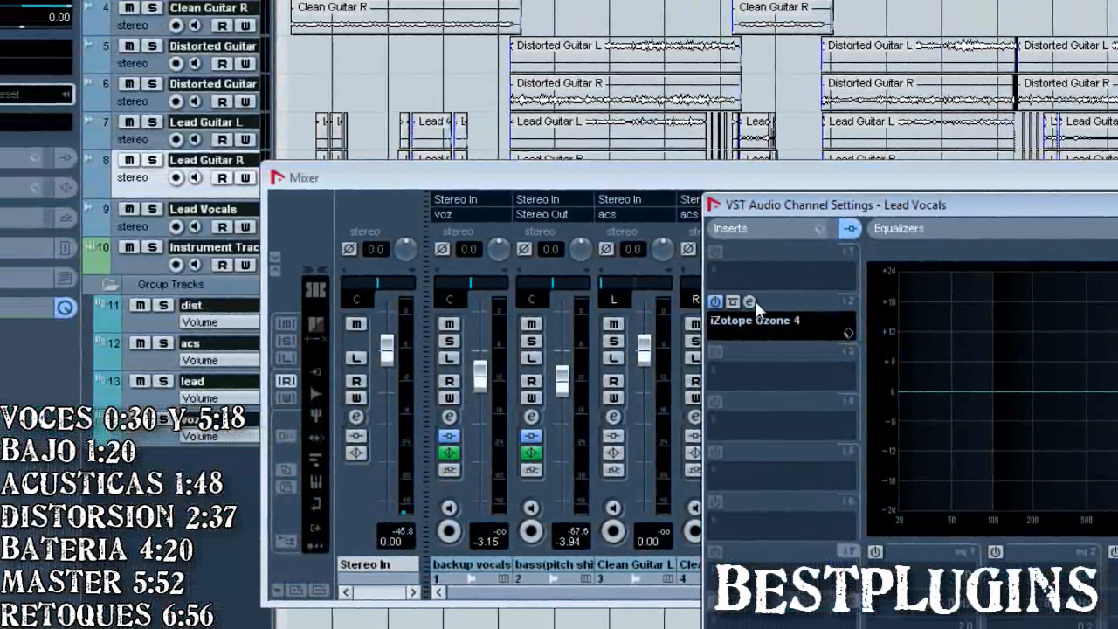
left_click(659, 301)
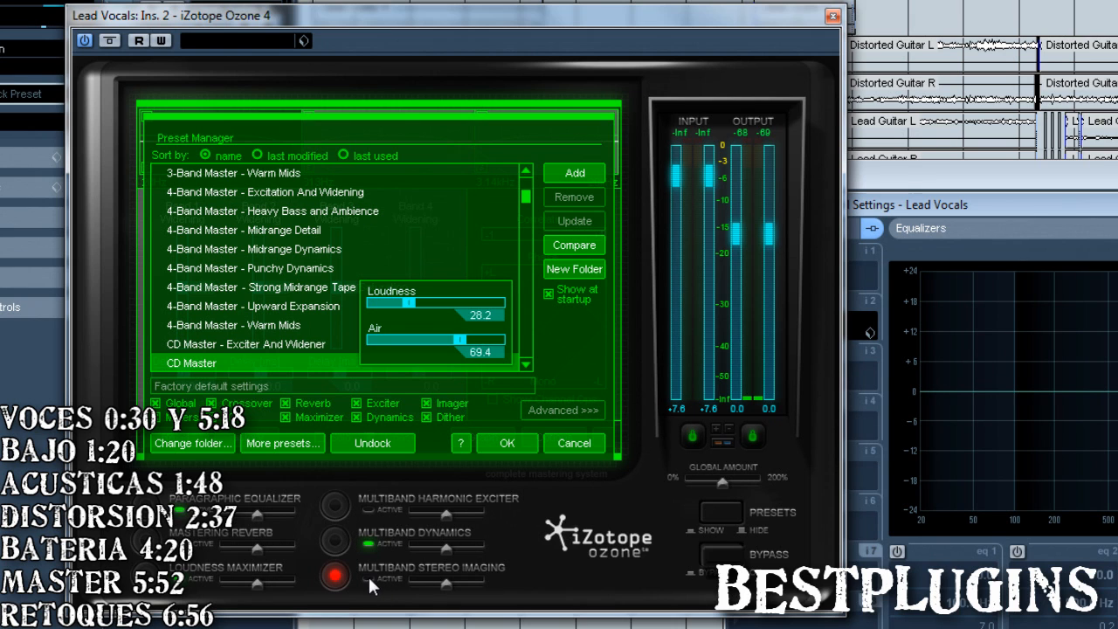
left_click(833, 16)
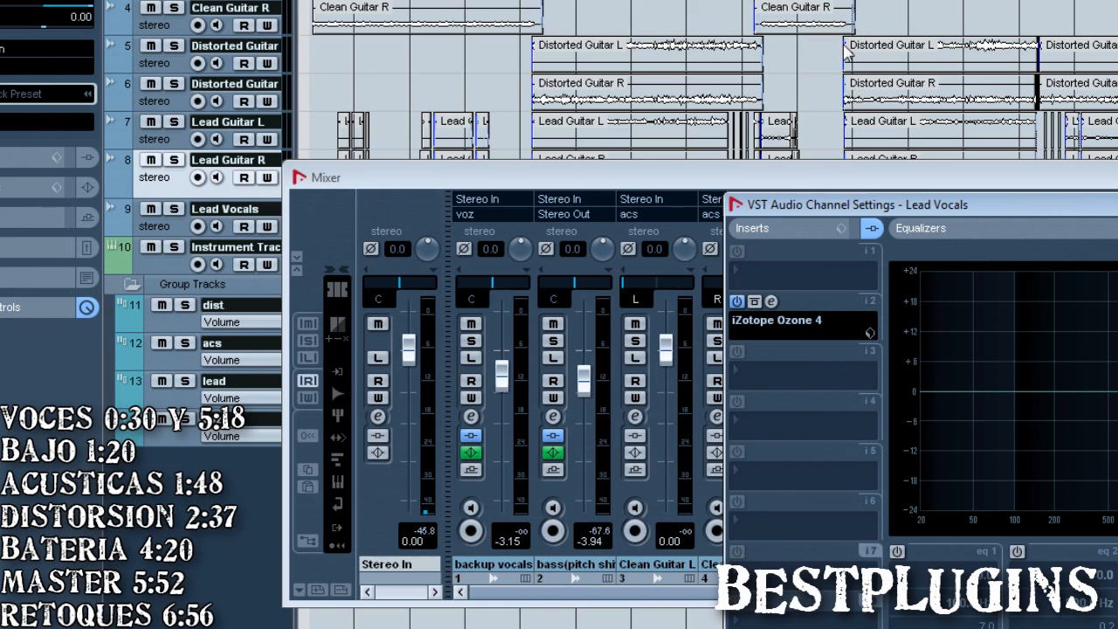
left_click(1117, 203)
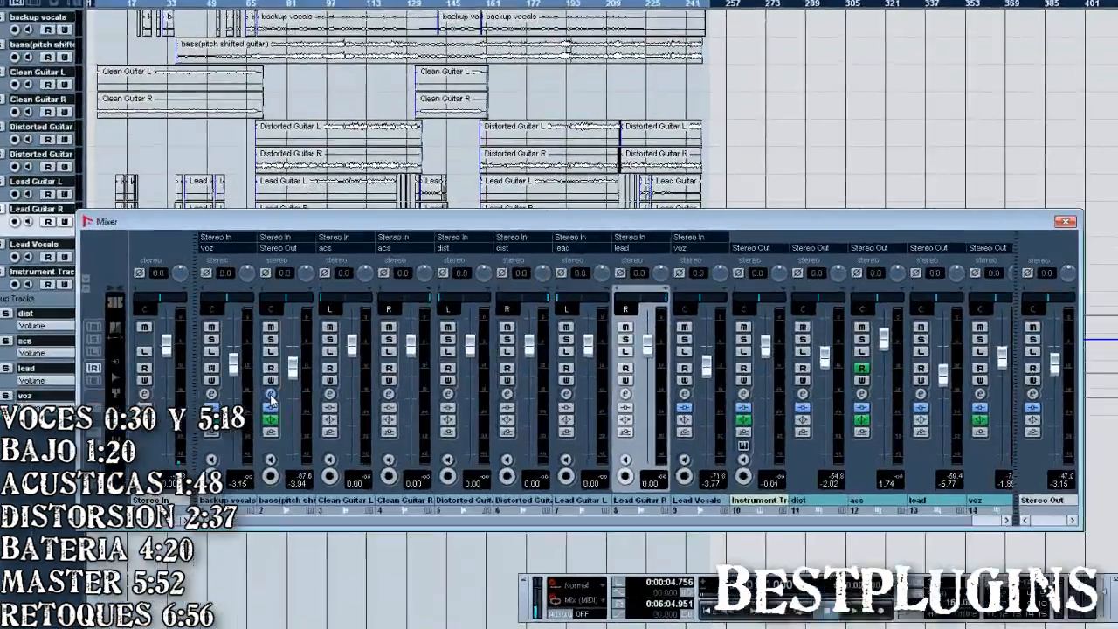
- Review the Guitar Rig 3 and L2 inserts on the bass(pitch shifted guitar) channel, and close its settings
left_click(553, 417)
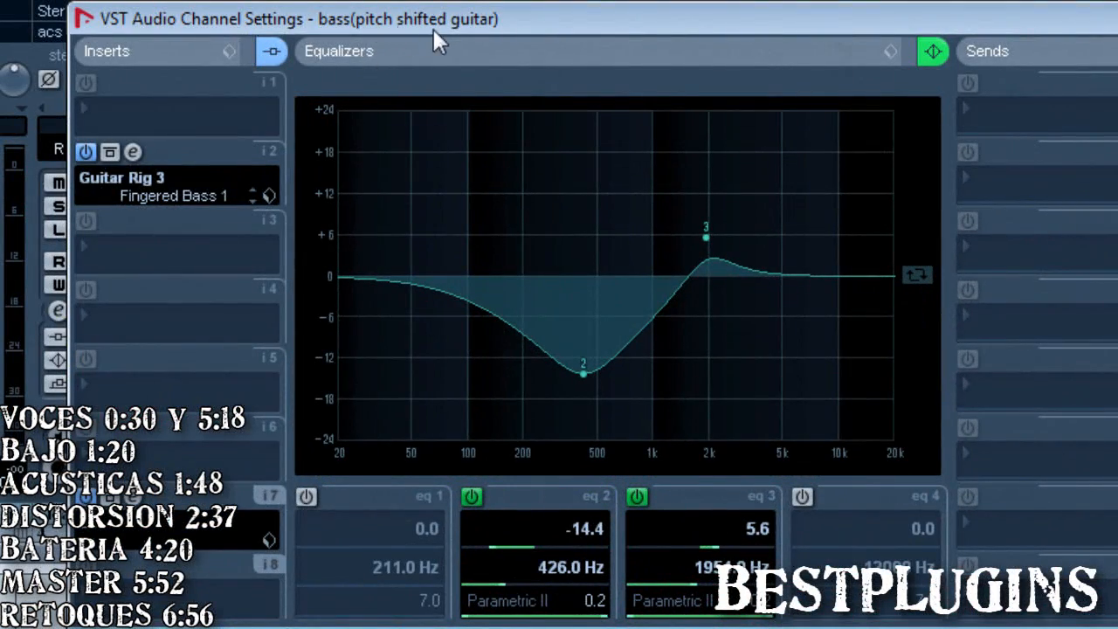
left_click(134, 152)
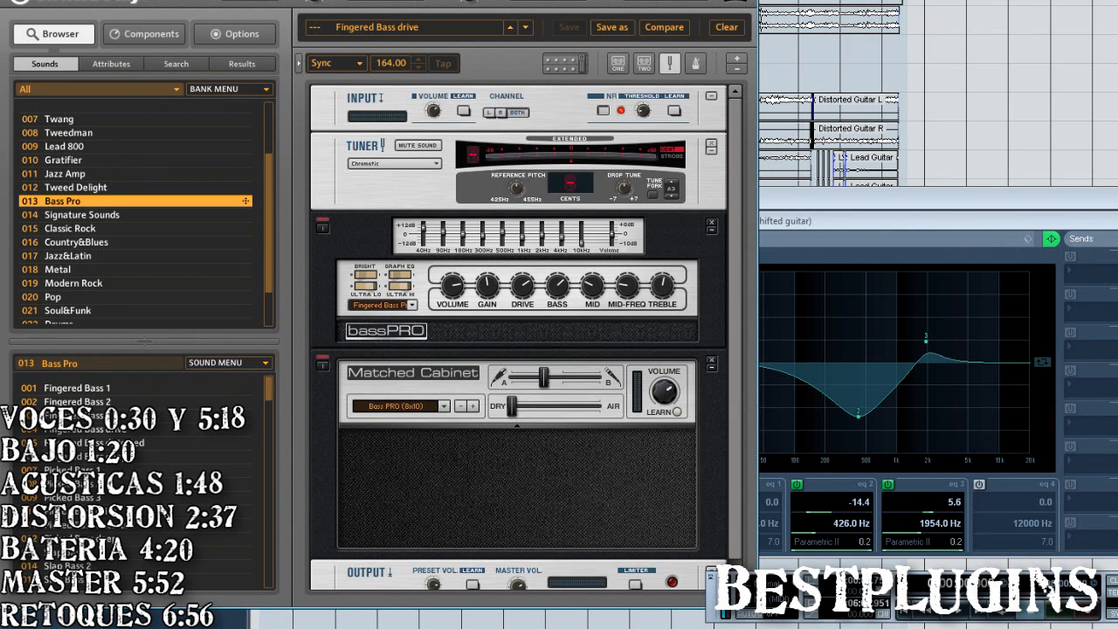
left_click(739, 1)
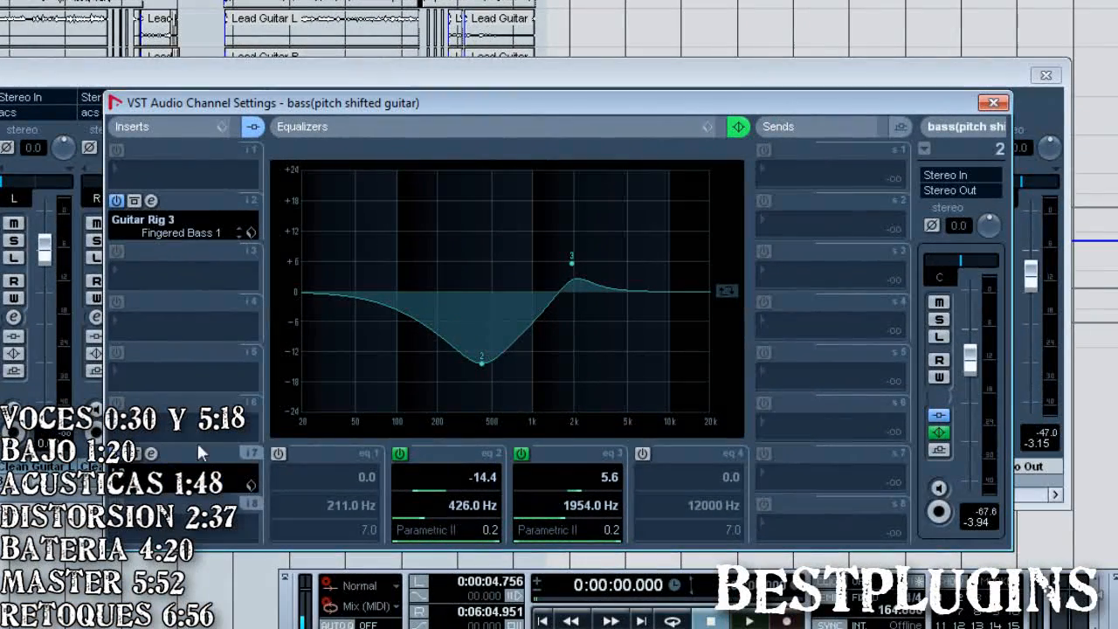
left_click(150, 454)
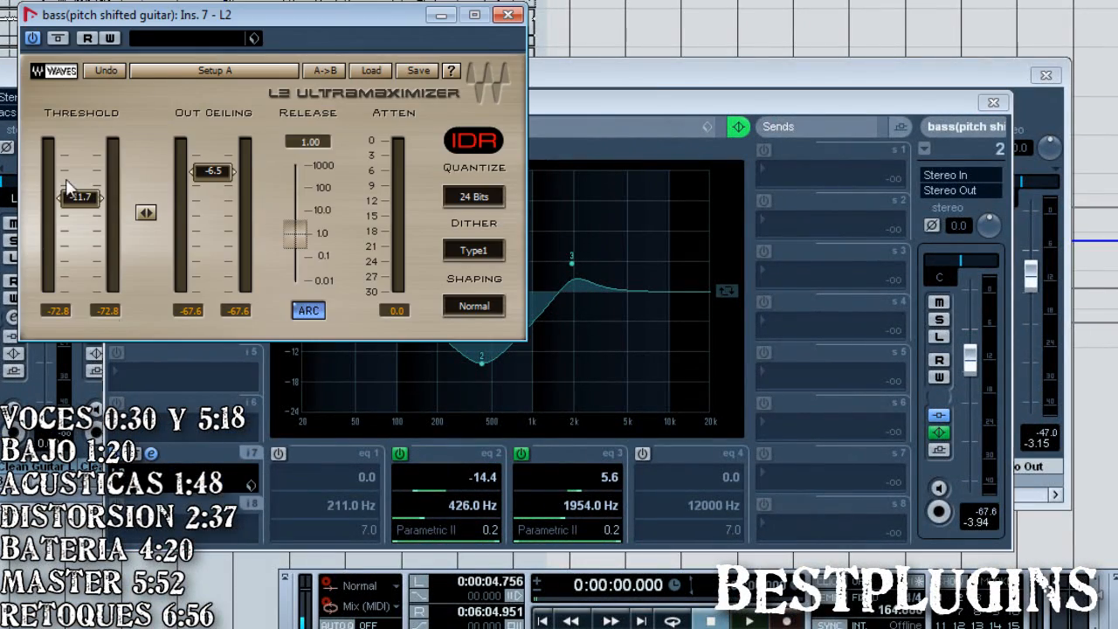
left_click(507, 16)
left_click(992, 102)
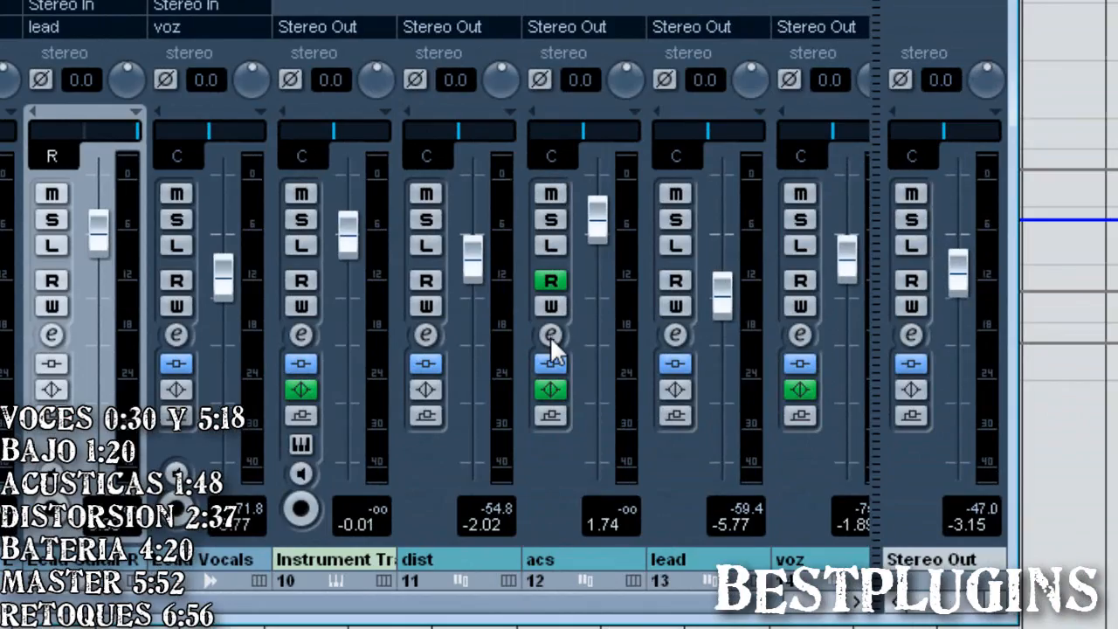
- Check the Doubler 4 insert settings on the acs group channel and close the plugin
left_click(550, 335)
left_click(261, 253)
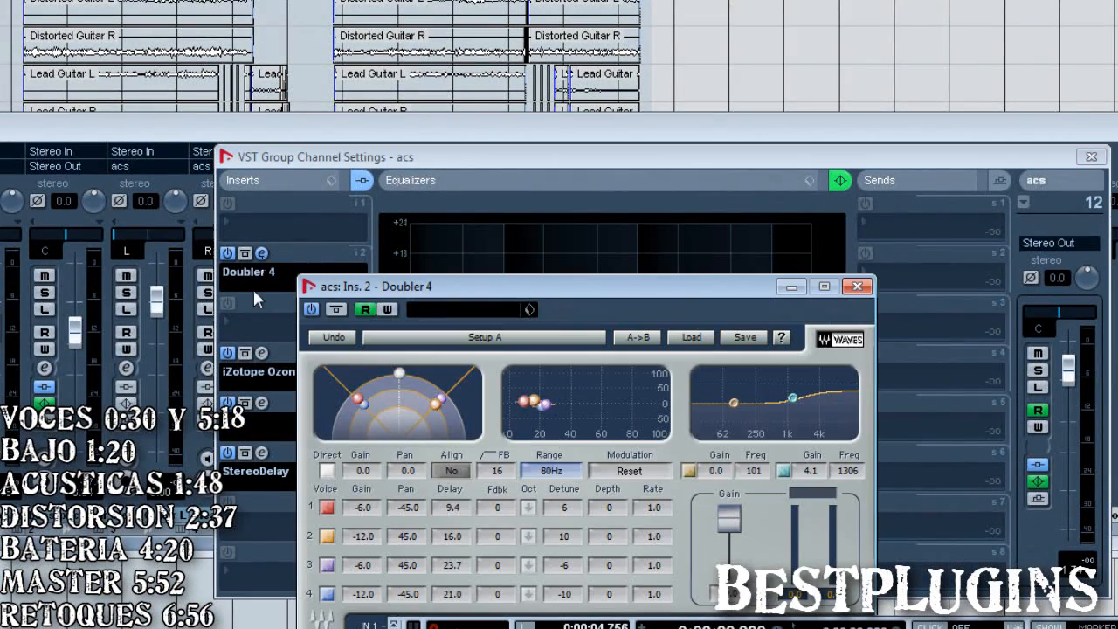
left_click(857, 287)
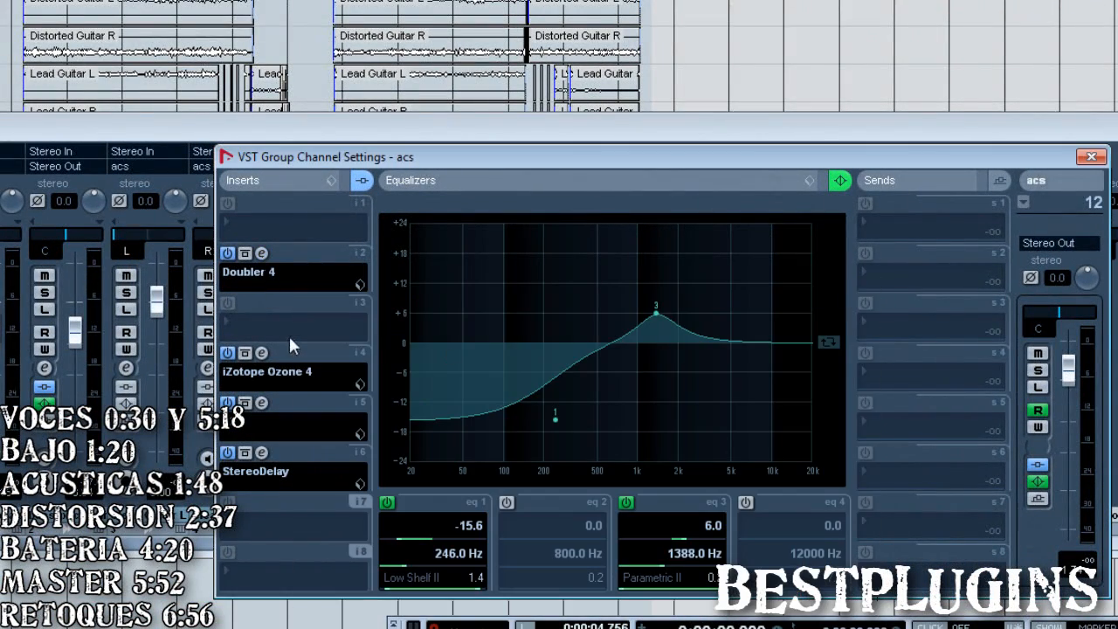
- Examine the Paragraphic Equalizer and Mastering Reverb modules of iZotope Ozone 4 on the acs group channel
left_click(267, 353)
left_click(730, 427)
left_click(194, 426)
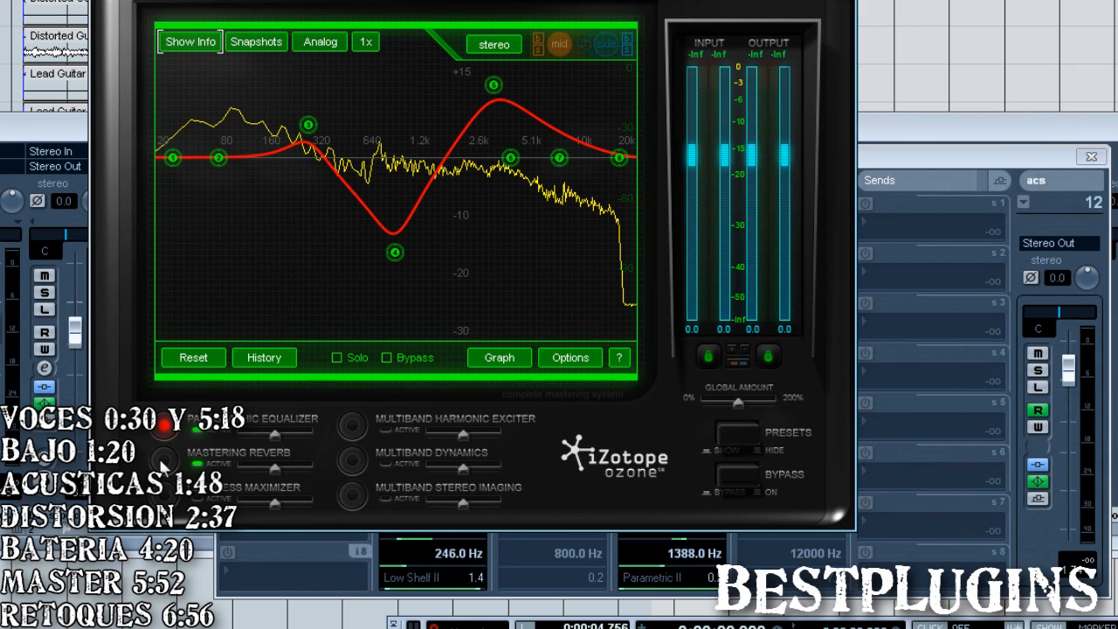
left_click(164, 458)
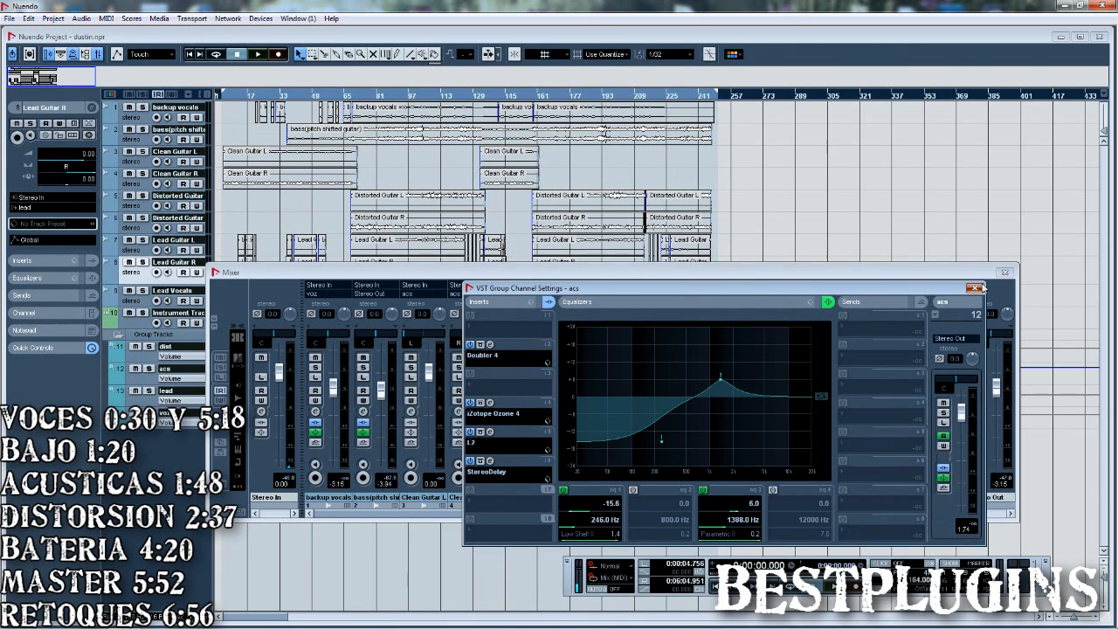
- Close the acs settings and the mixer to view the acs track's volume automation, and bring the mixer back
left_click(979, 287)
left_click(1005, 272)
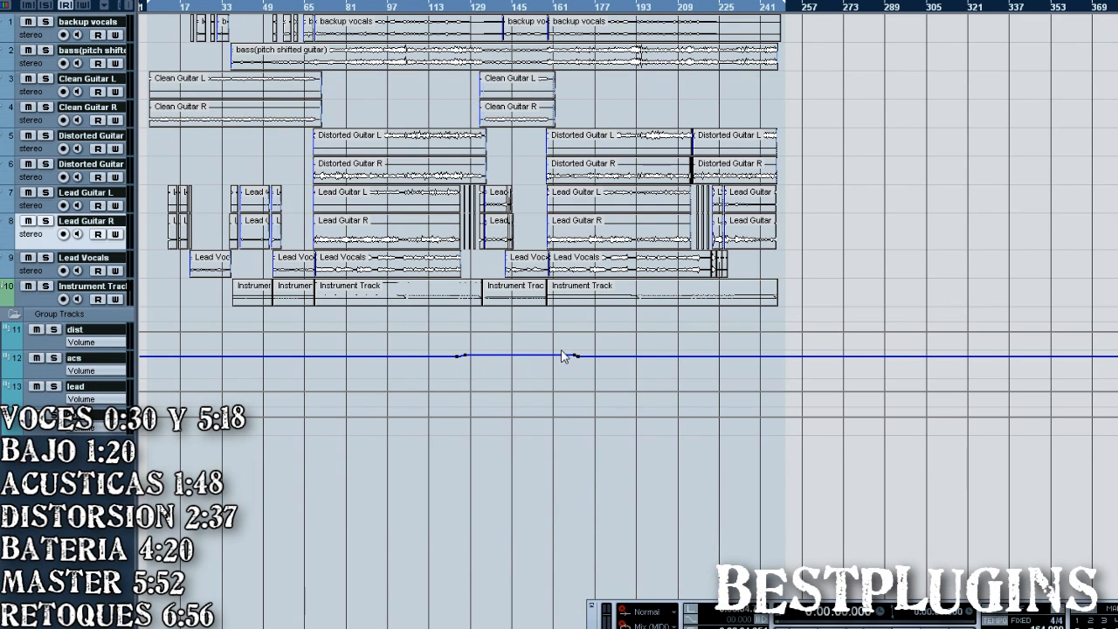
key("F3")
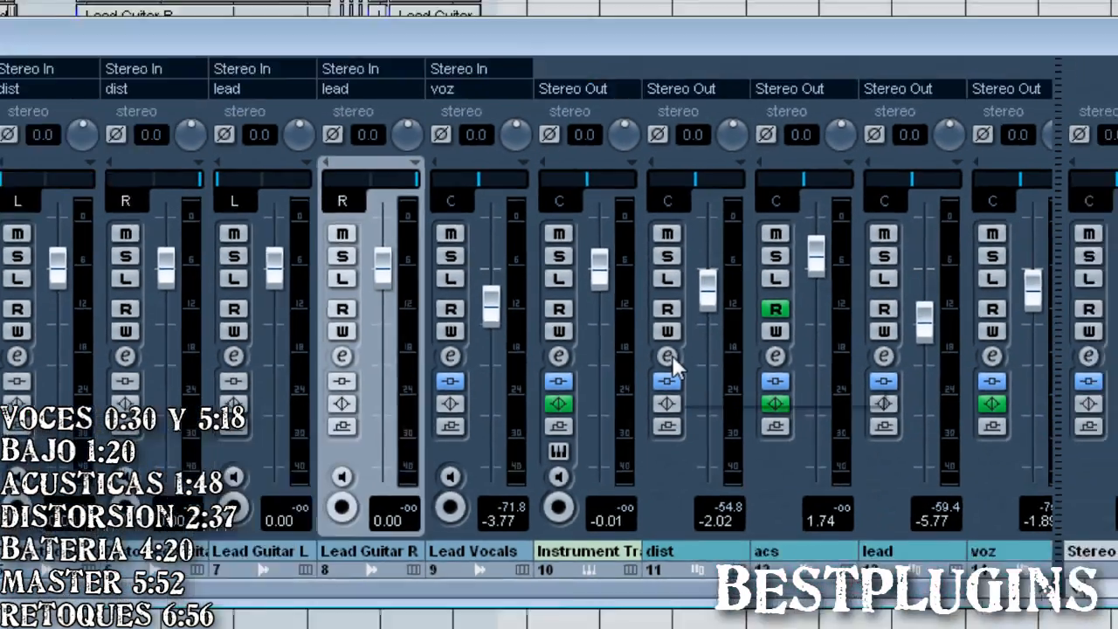
- Show the TSE_X30_1.6_Sovtek preamp of the dist group channel and move its window clear of the channel settings
left_click(612, 343)
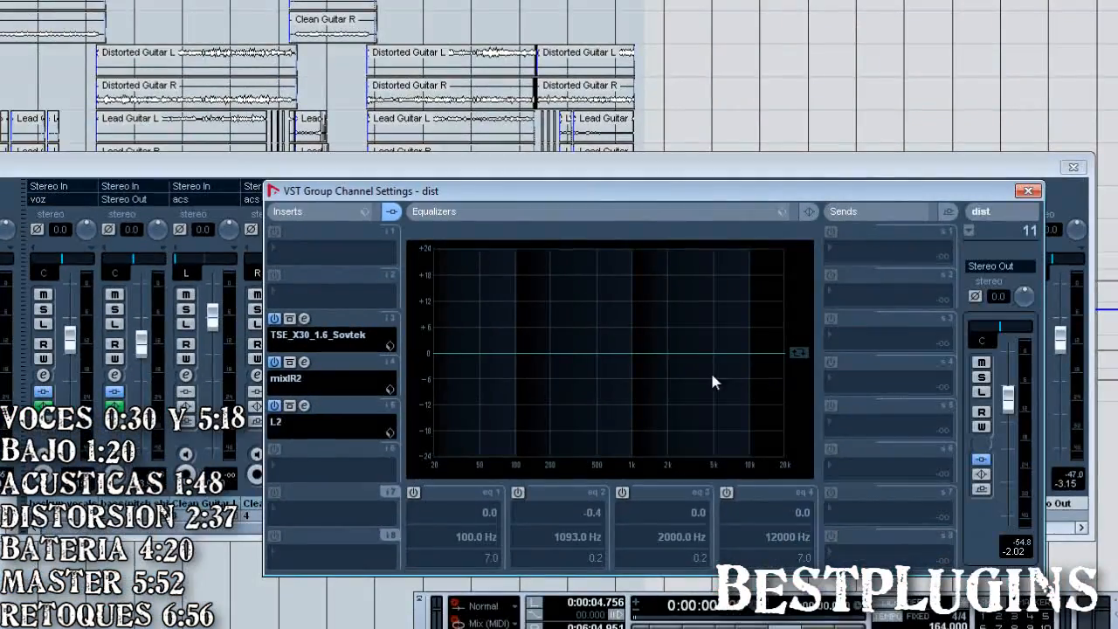
left_click(304, 318)
left_click_drag(425, 306, 121, 4)
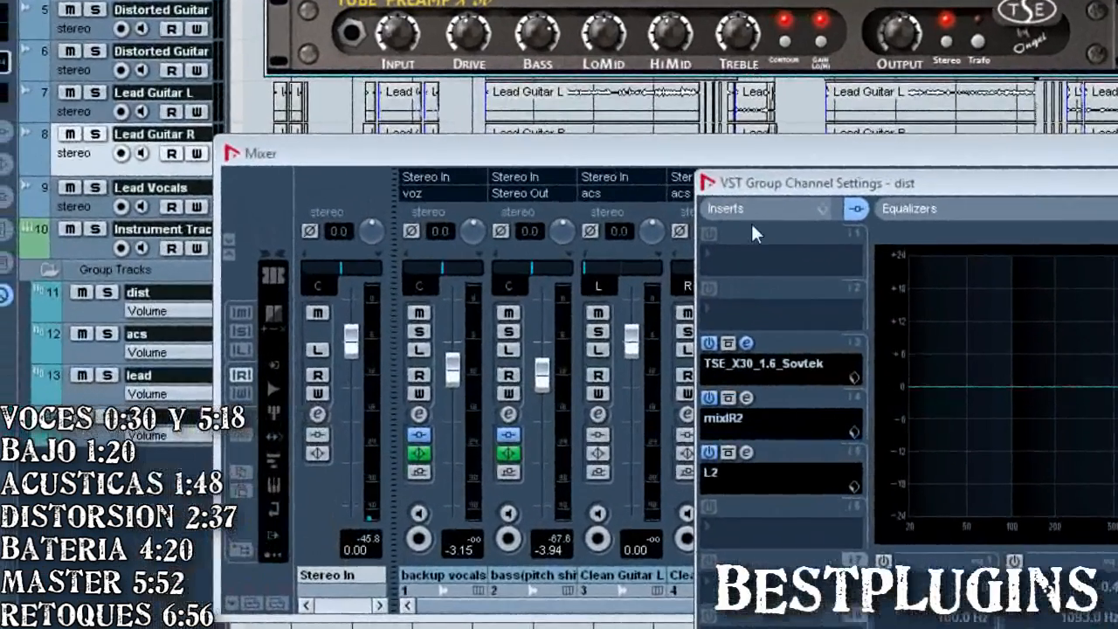
- Switch off IR Blocks 3 to 6 in the mixIR2 insert of the dist group channel
left_click(745, 397)
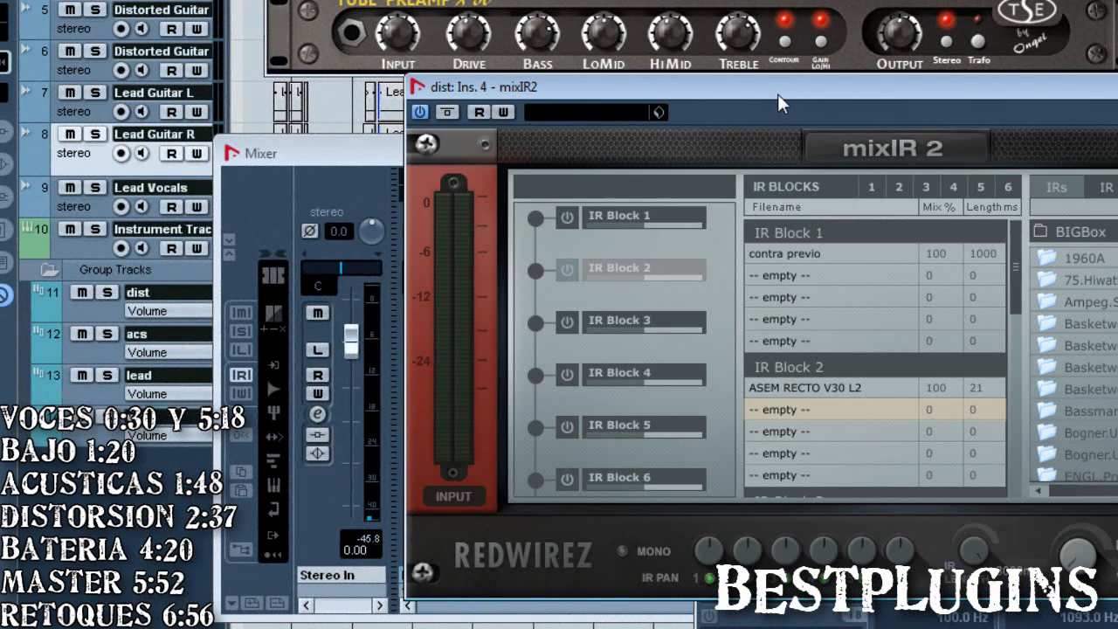
left_click_drag(777, 103, 425, 104)
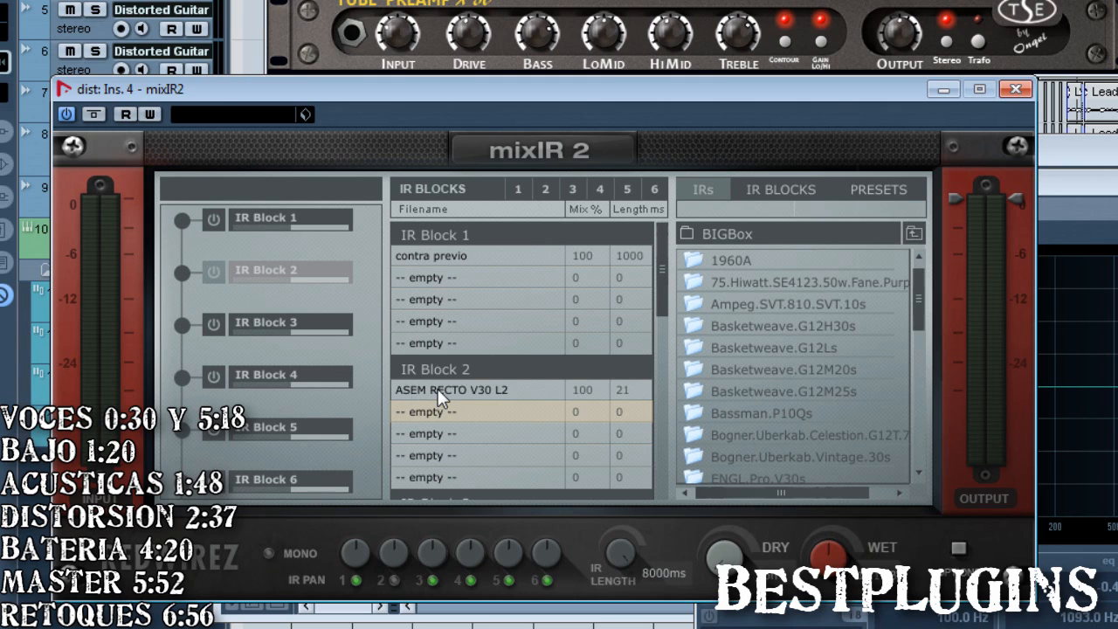
left_click(216, 324)
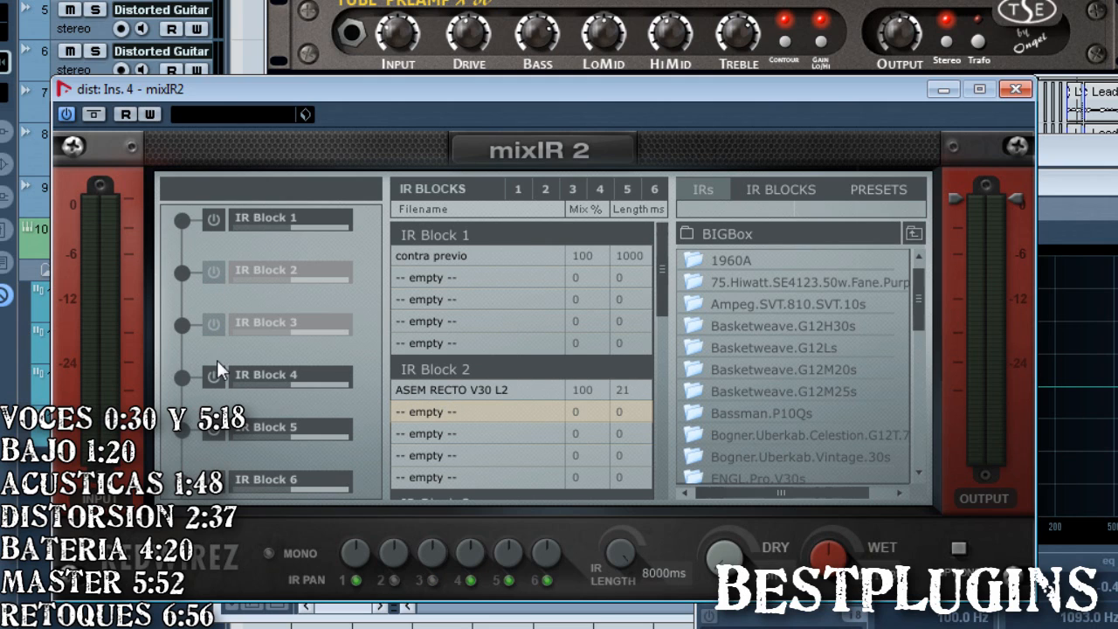
left_click(217, 376)
left_click(216, 429)
left_click(216, 480)
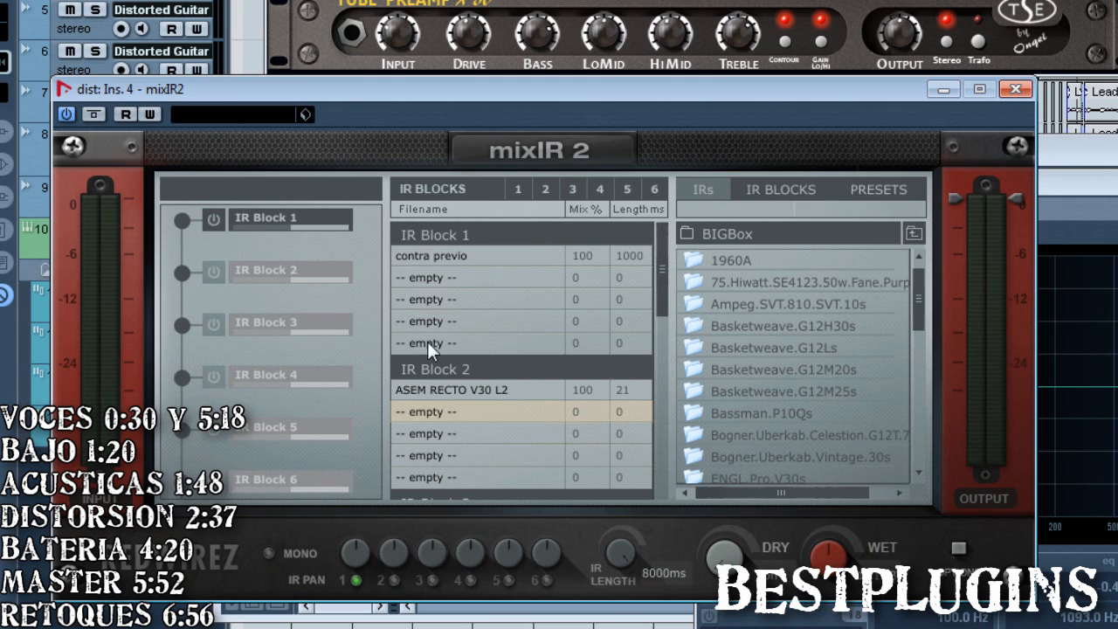
- Remove the ASEM RECTO V30 L2 impulse from IR Block 2, select contra previo in IR Block 1, and close mixIR2
left_click_drag(452, 392, 769, 398)
left_click(452, 262)
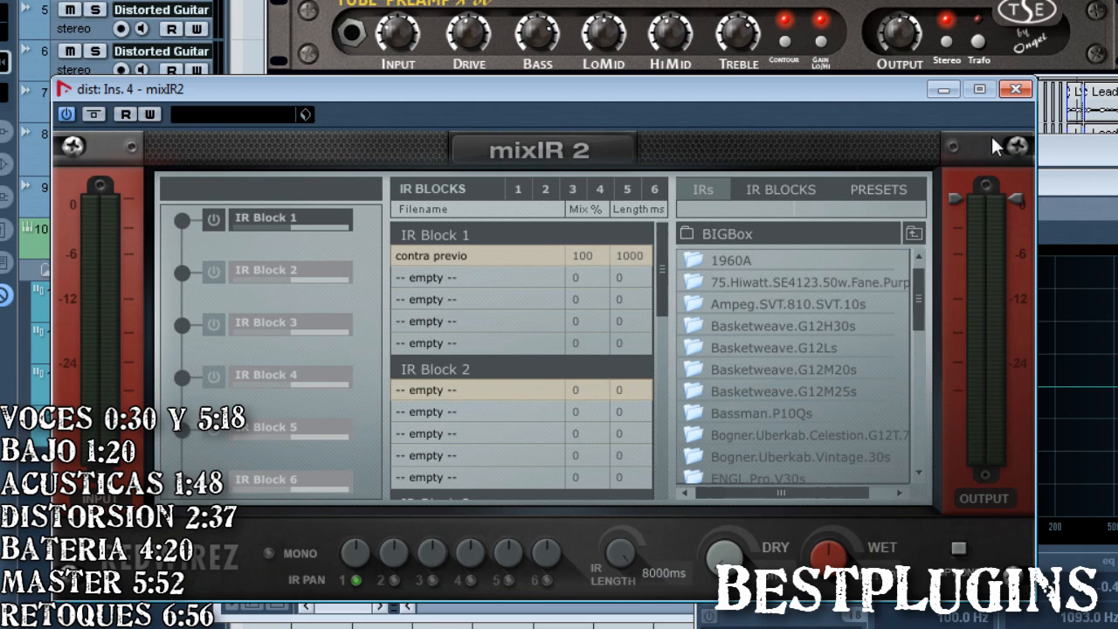
left_click(1015, 89)
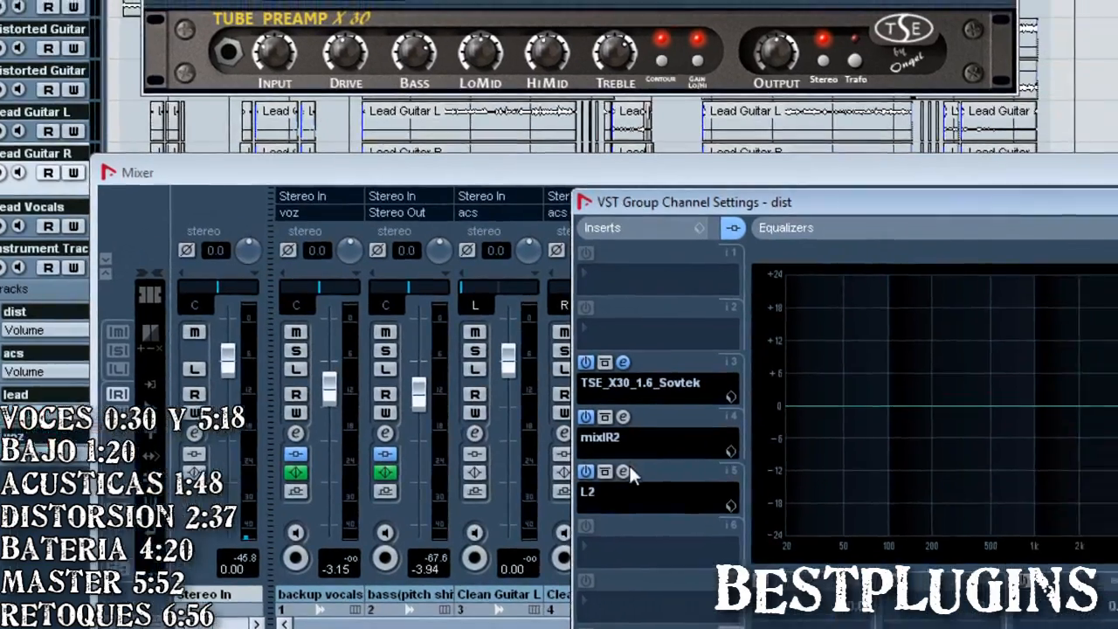
- Check the L2 limiter settings on the dist group channel and close the plugin
left_click(709, 457)
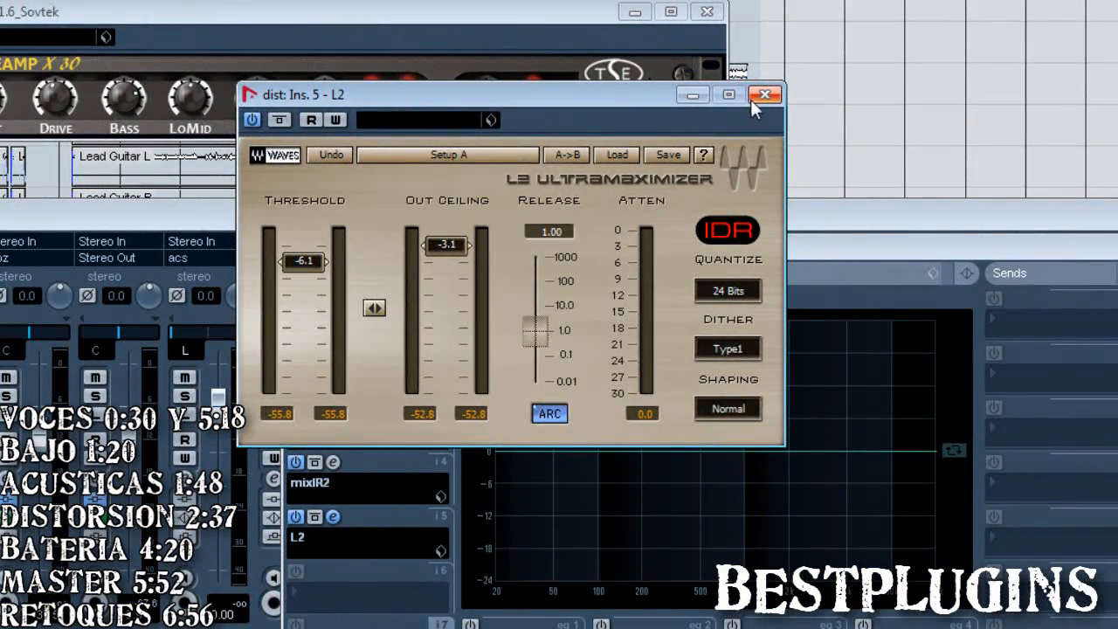
left_click(765, 94)
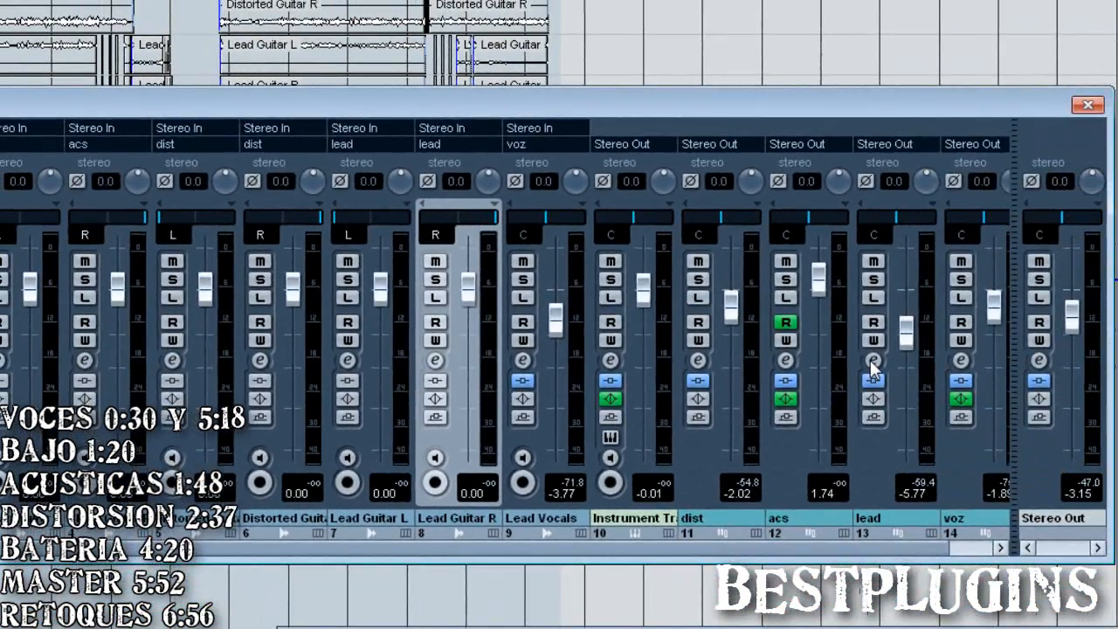
- Inspect the TSE_X30_1.6_Sovtek preamp and the mixIR2 cabinet loader on the lead group channel
left_click(880, 359)
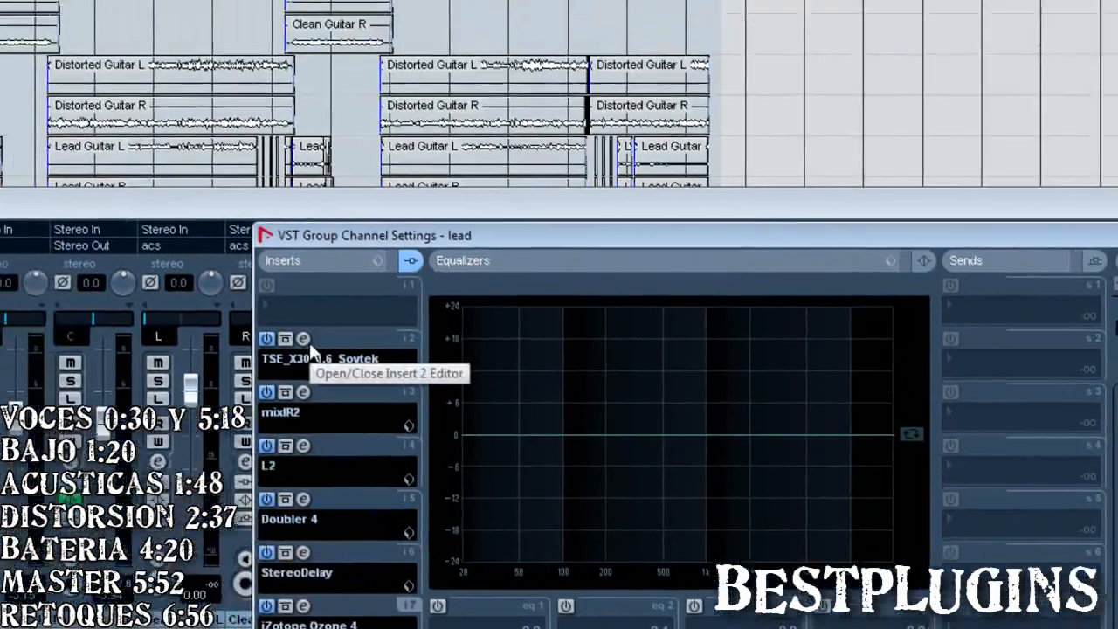
left_click(142, 237)
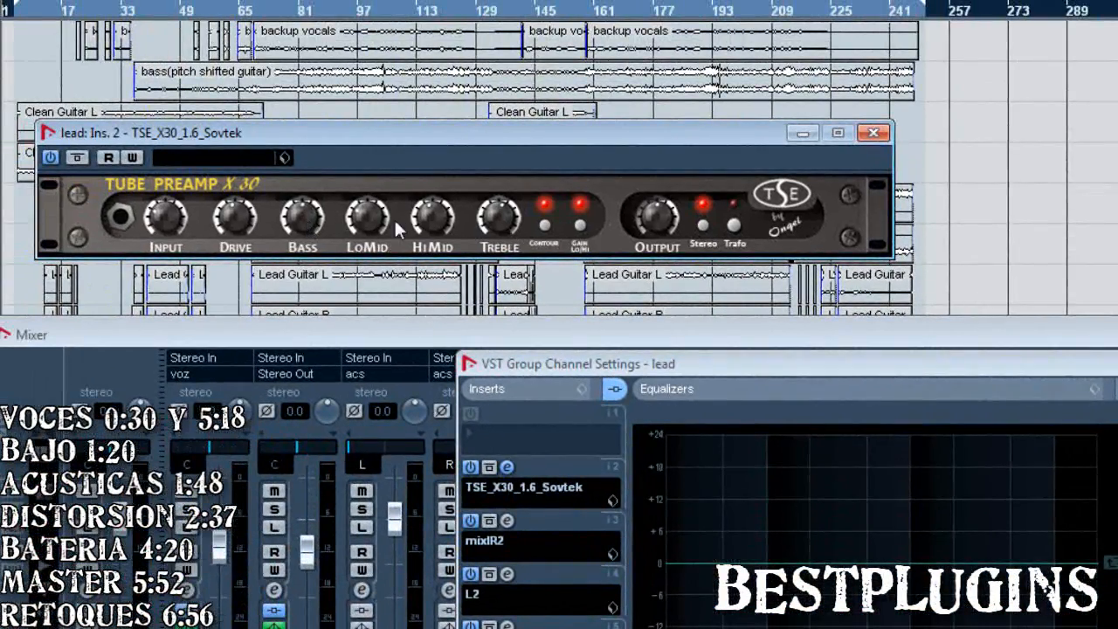
left_click(881, 137)
left_click(506, 521)
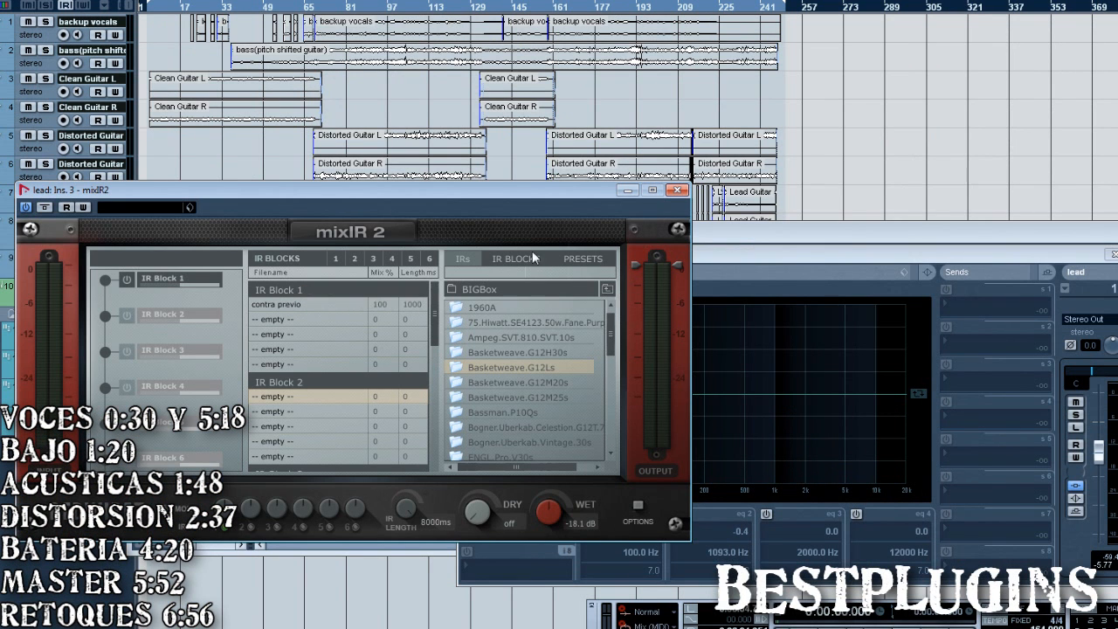
- Close mixIR2 and check the L2 limiter and Doubler 4 settings on the lead group channel
left_click(679, 191)
left_click(491, 403)
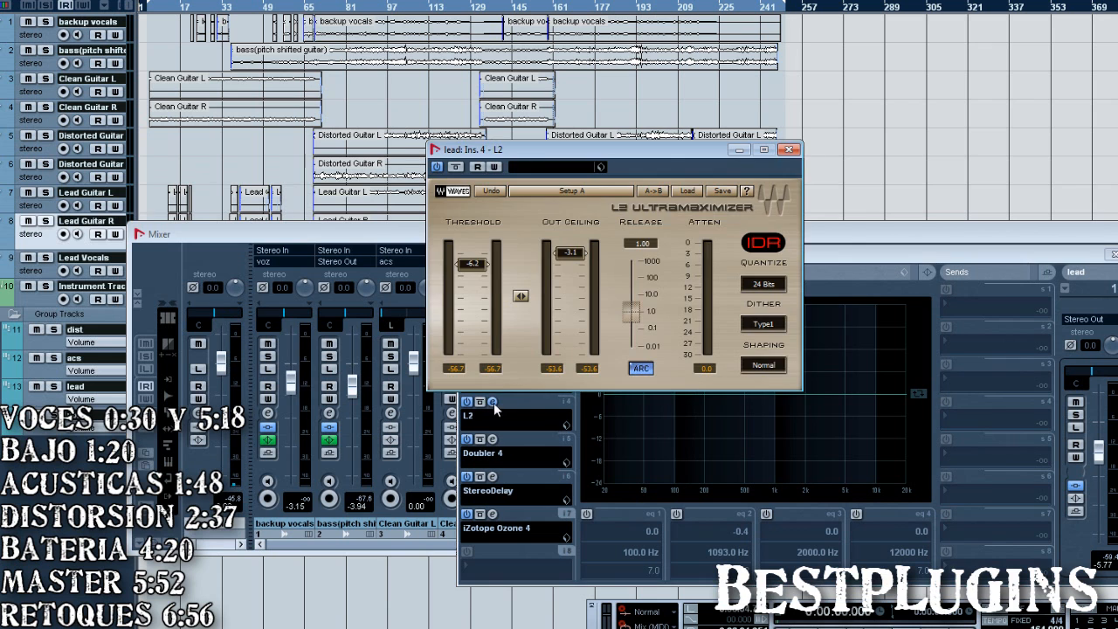
left_click(788, 151)
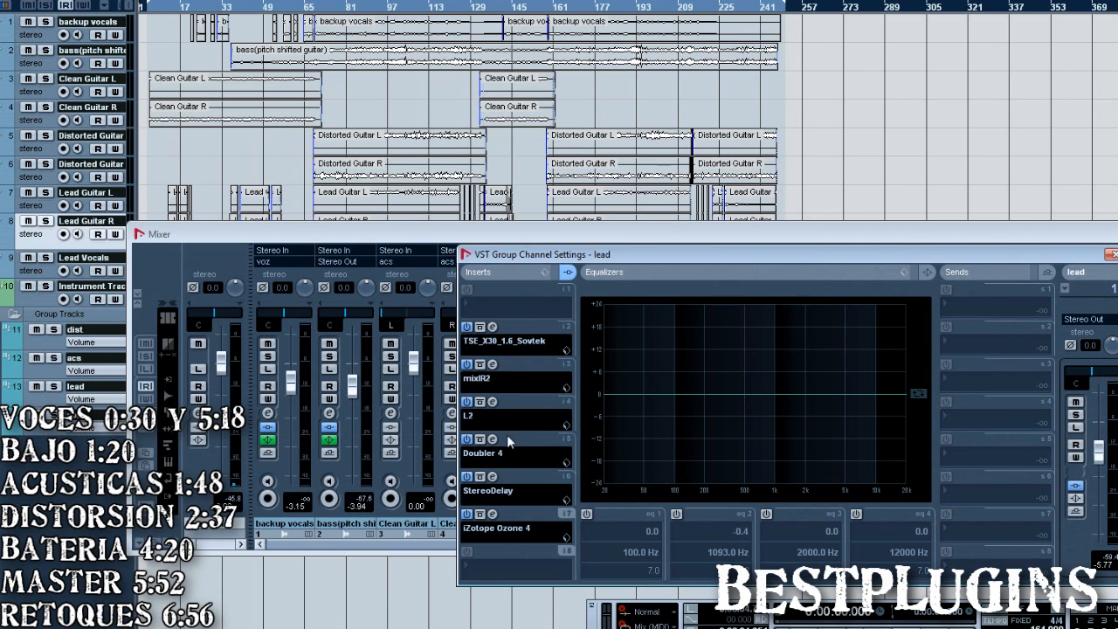
left_click(491, 439)
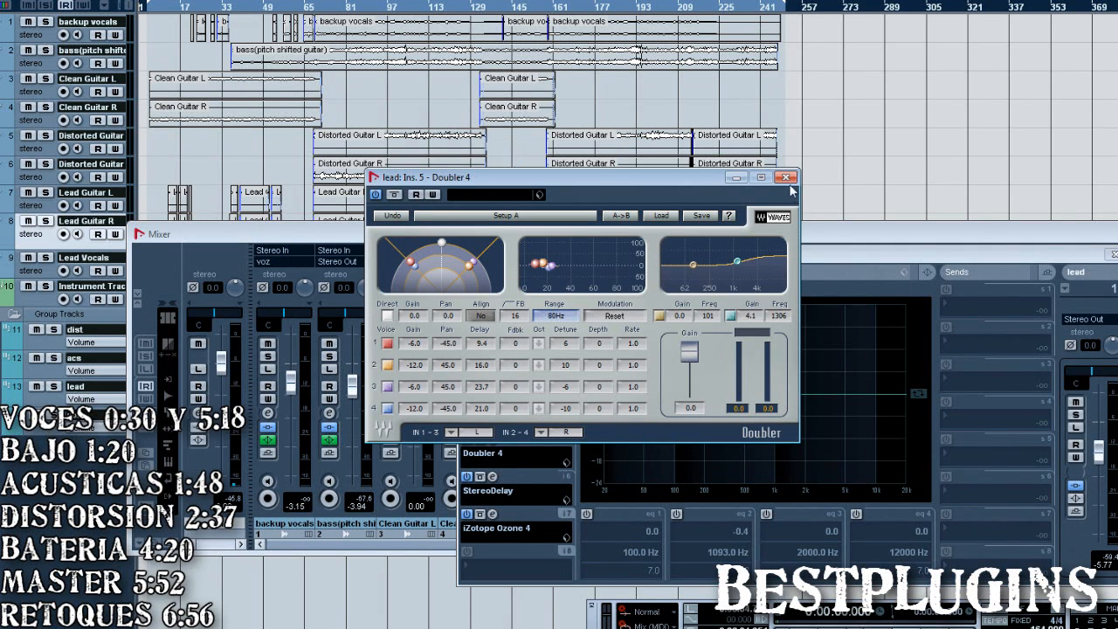
left_click(787, 178)
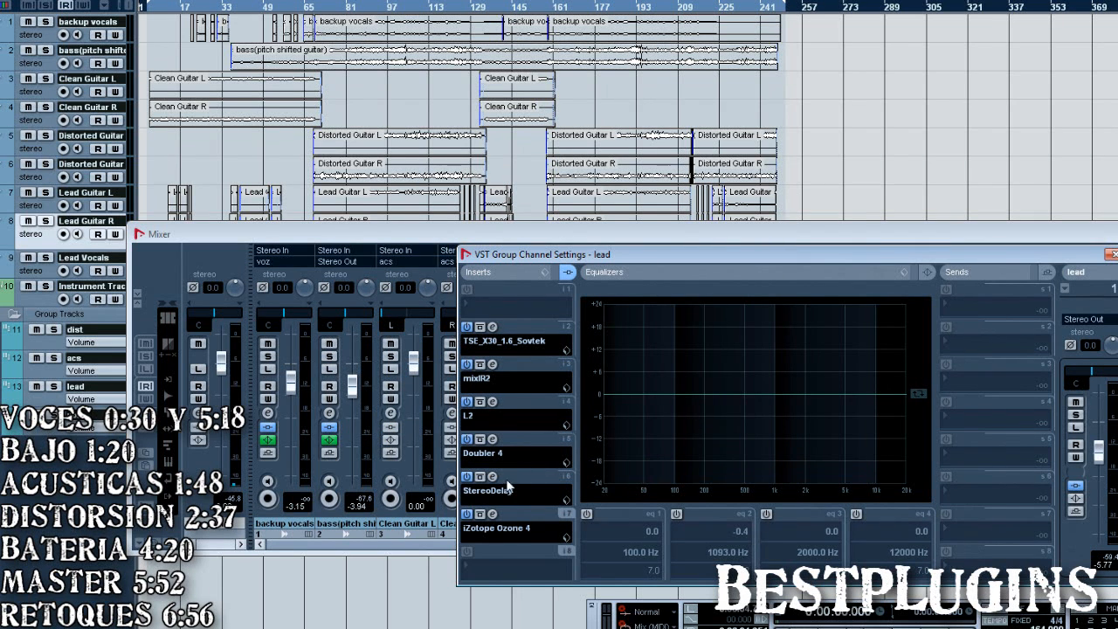
- Check the StereoDelay and the iZotope Ozone 4 mastering reverb on the lead group channel, and close its channel settings
left_click(493, 477)
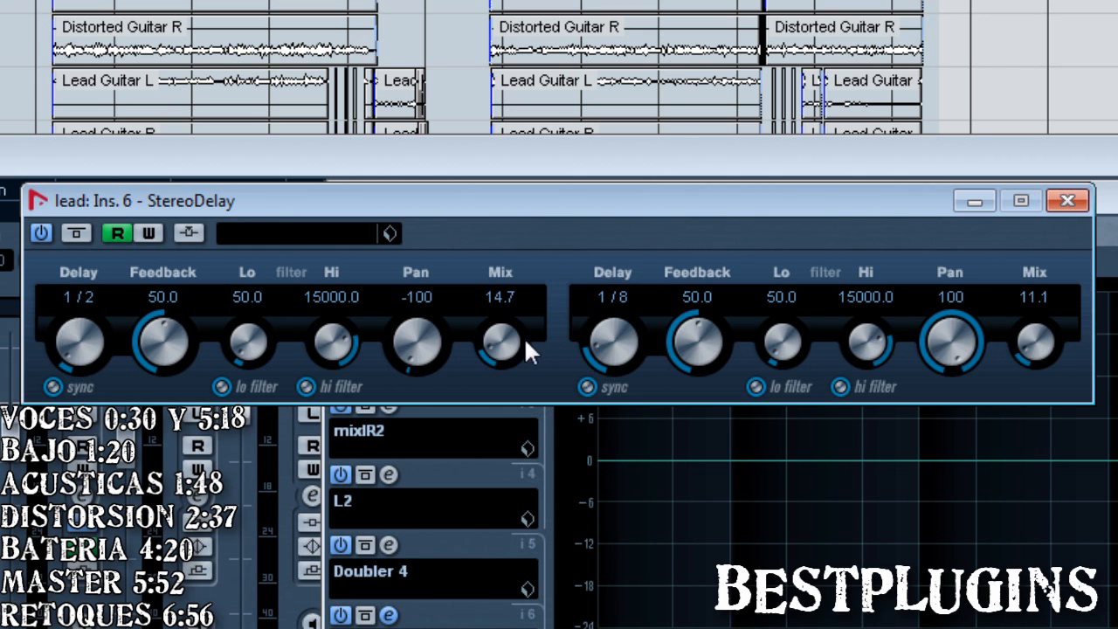
left_click(1067, 202)
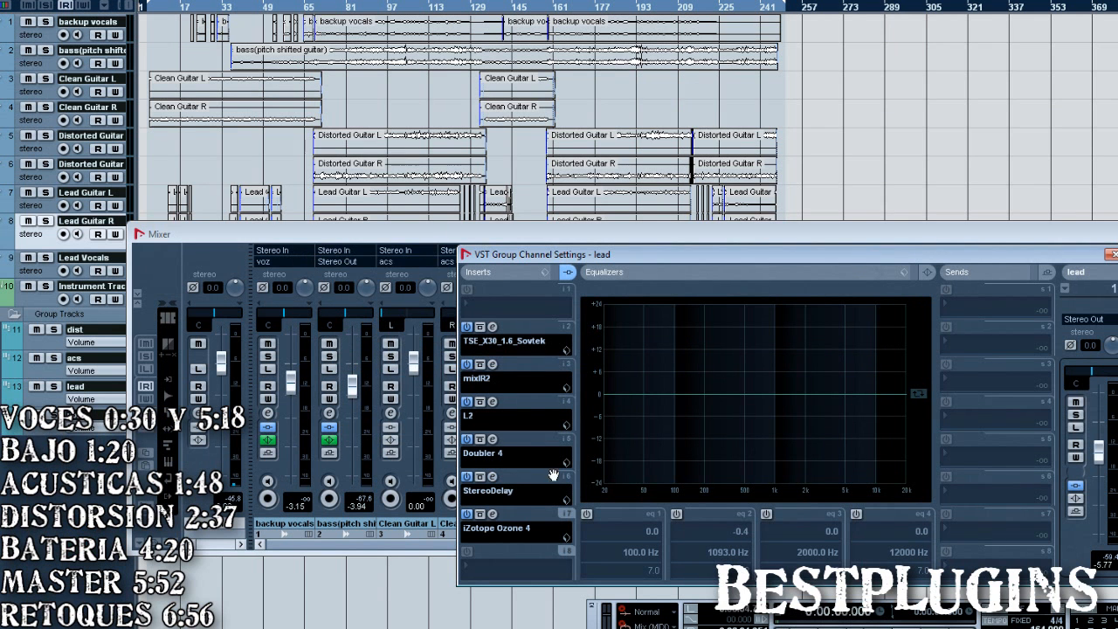
left_click(491, 515)
left_click(709, 431)
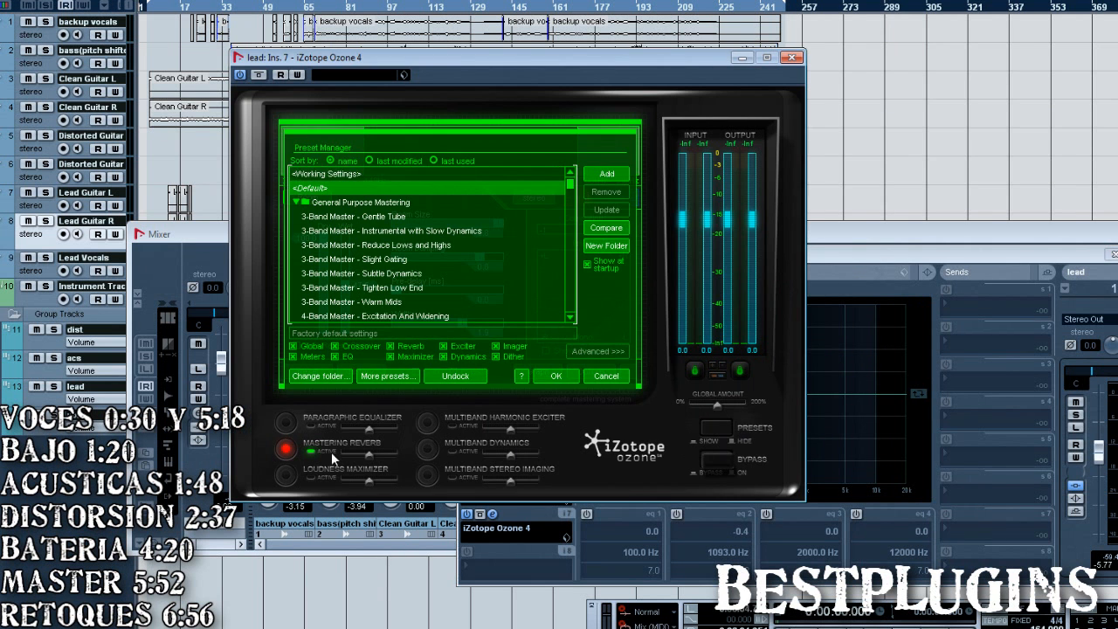
left_click(718, 431)
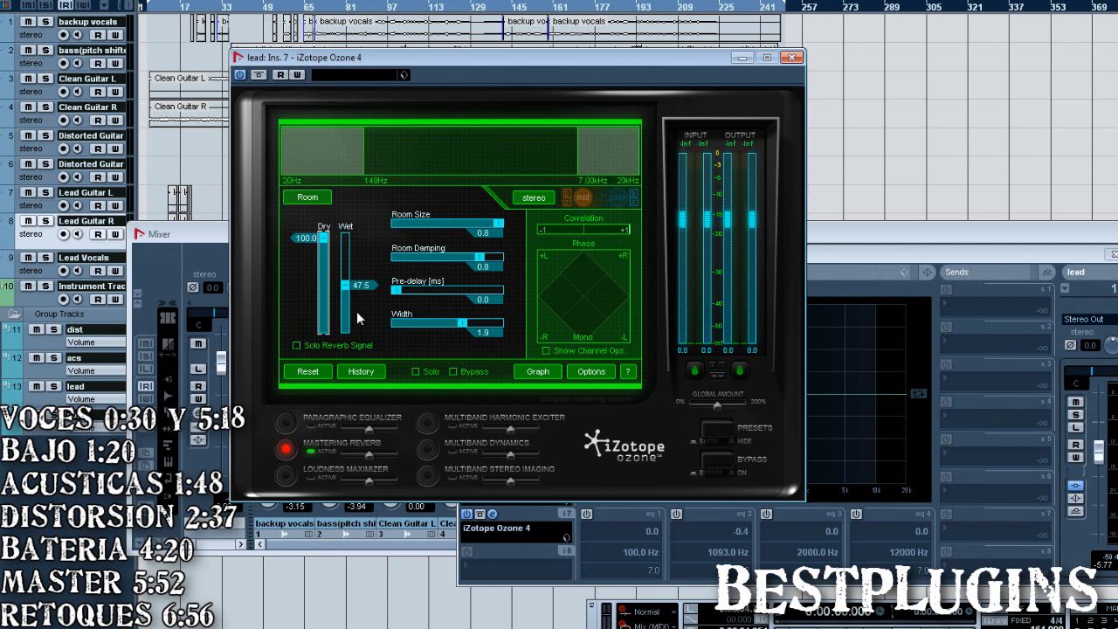
left_click(792, 59)
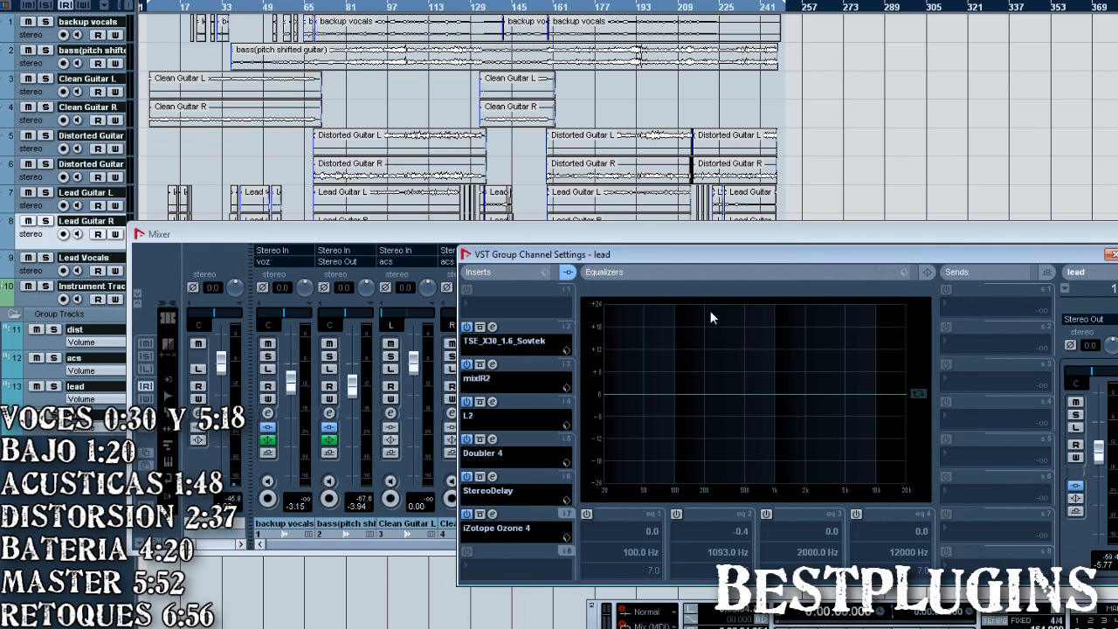
left_click(1109, 256)
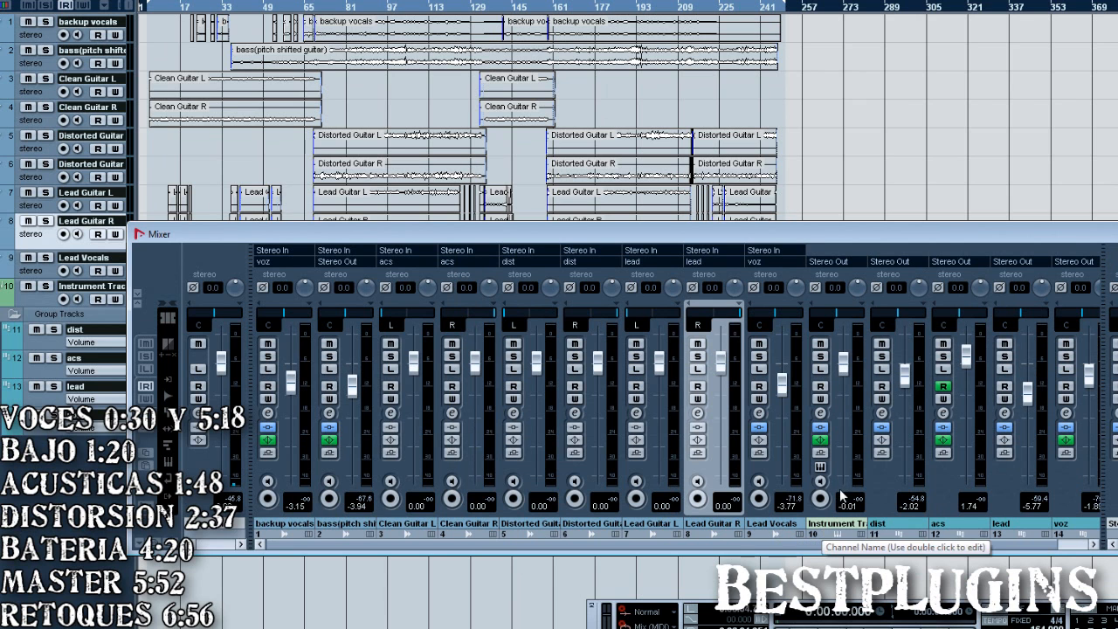
- View the MIDI notes of the long Instrument Track drum part between bars 67 and 131, and close the editor
left_click_drag(775, 239, 775, 433)
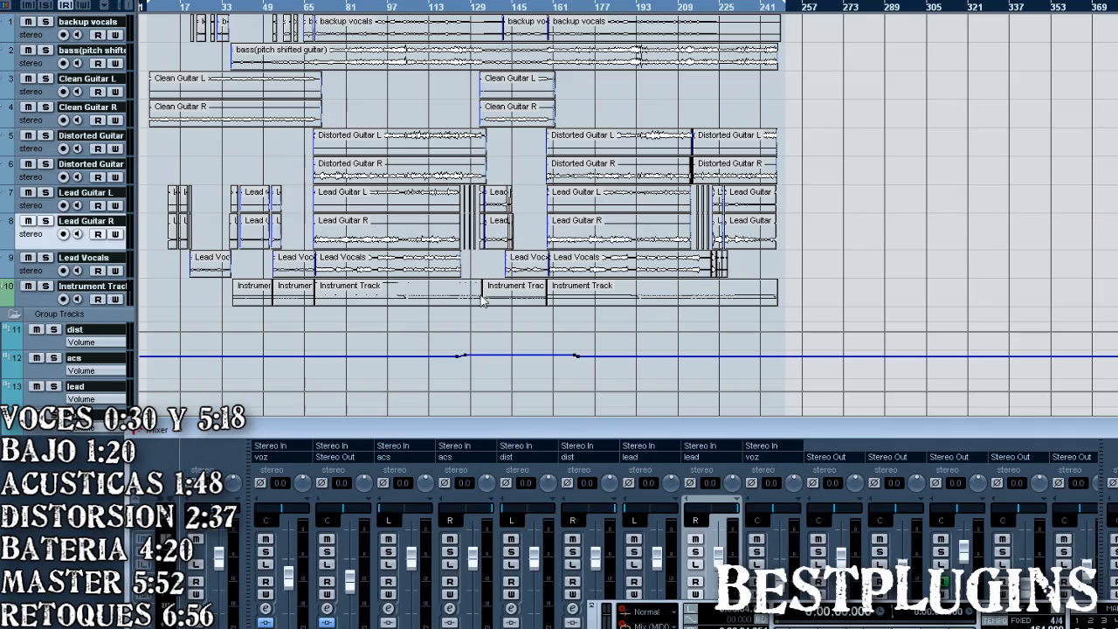
double_click(429, 297)
key("g")
key("g")
key("g")
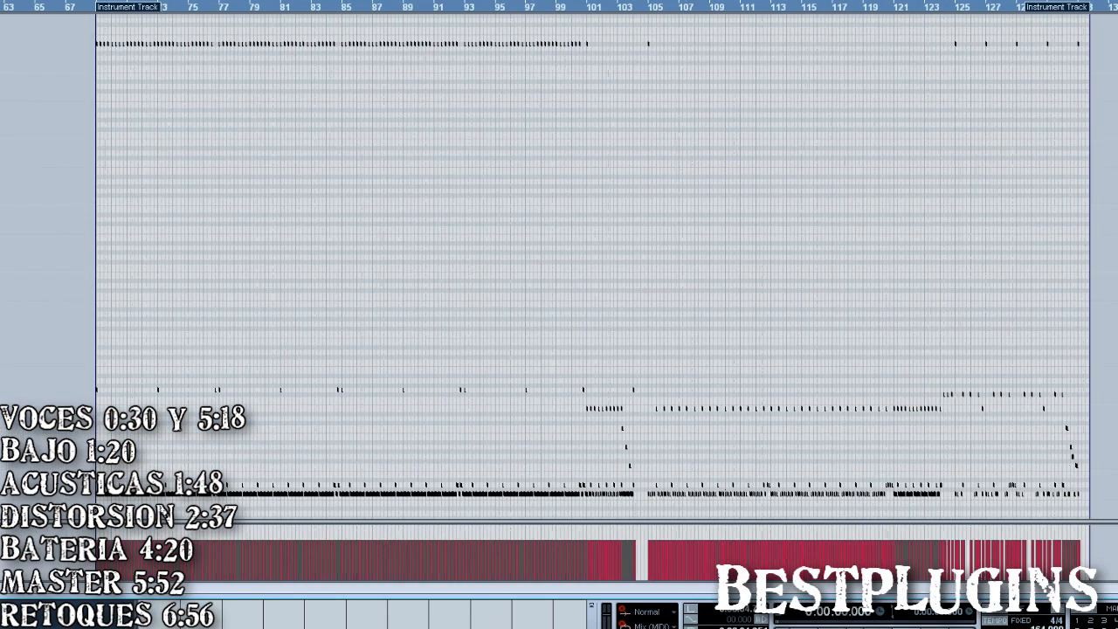
left_click(1107, 2)
left_click(492, 520)
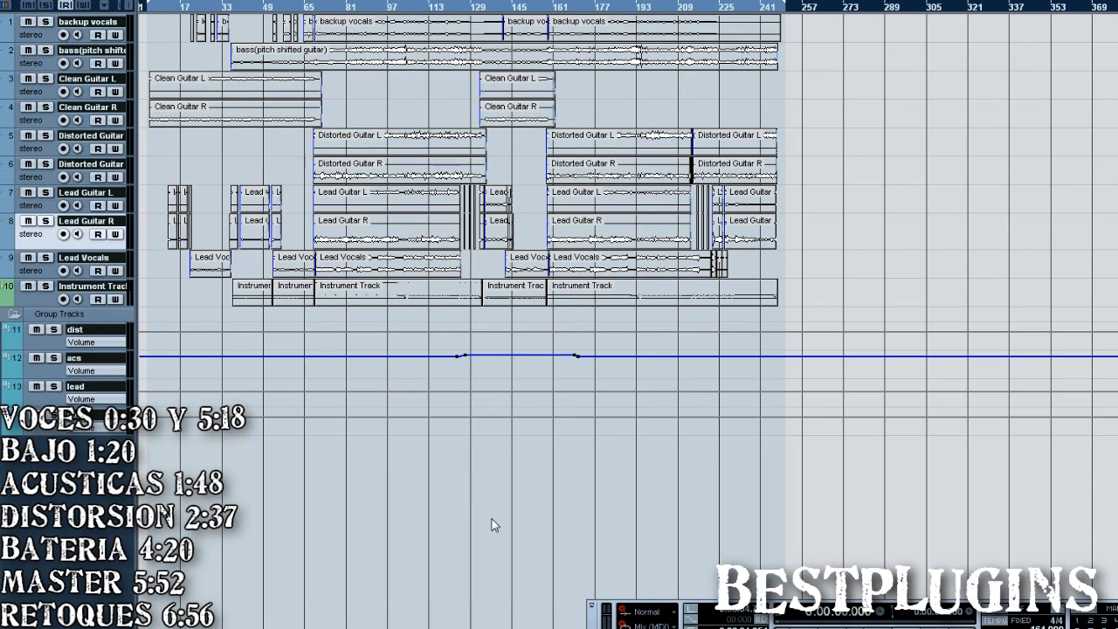
- Reopen the mixer and inspect the kick, snare and master channel settings in the Instrument Track's Addictive Drums
key("F3")
left_click_drag(798, 434, 761, 238)
left_click(788, 462)
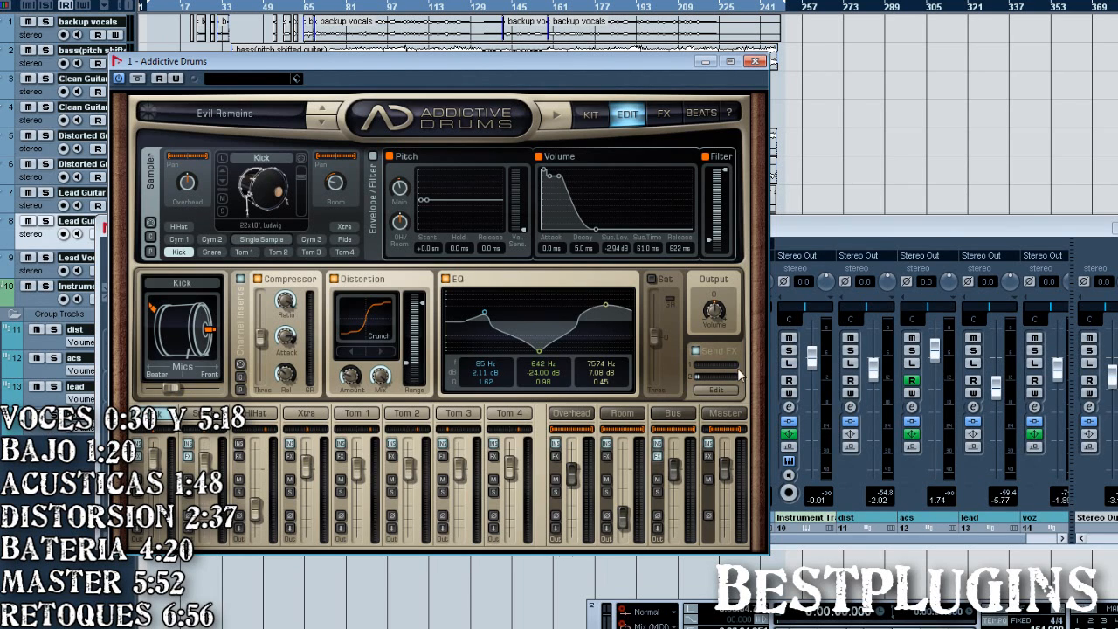
left_click(205, 414)
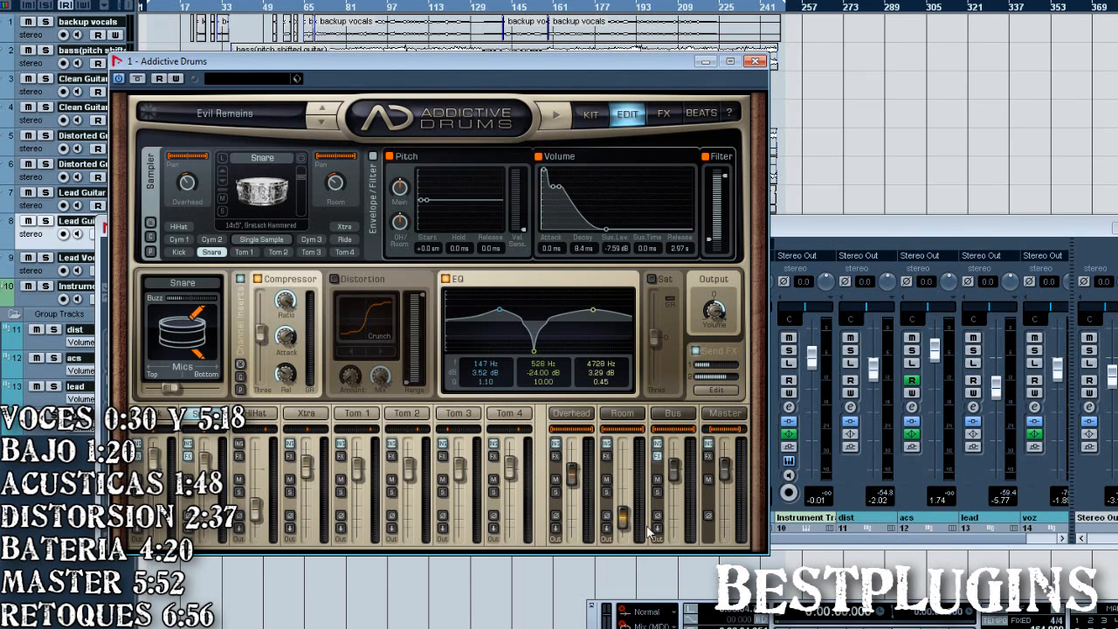
left_click(727, 417)
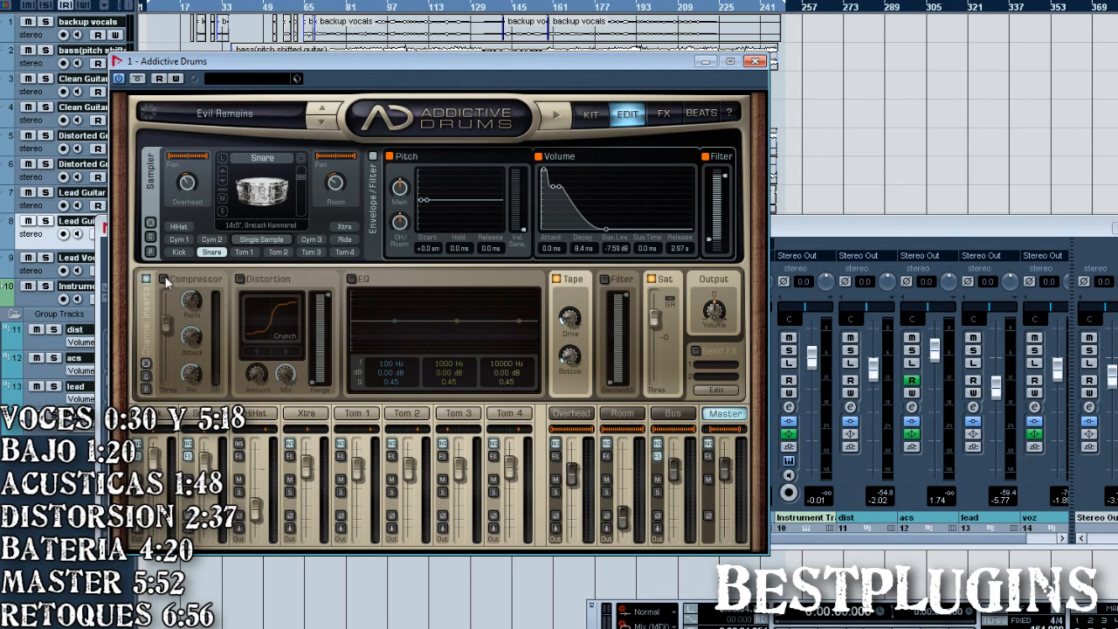
left_click(755, 61)
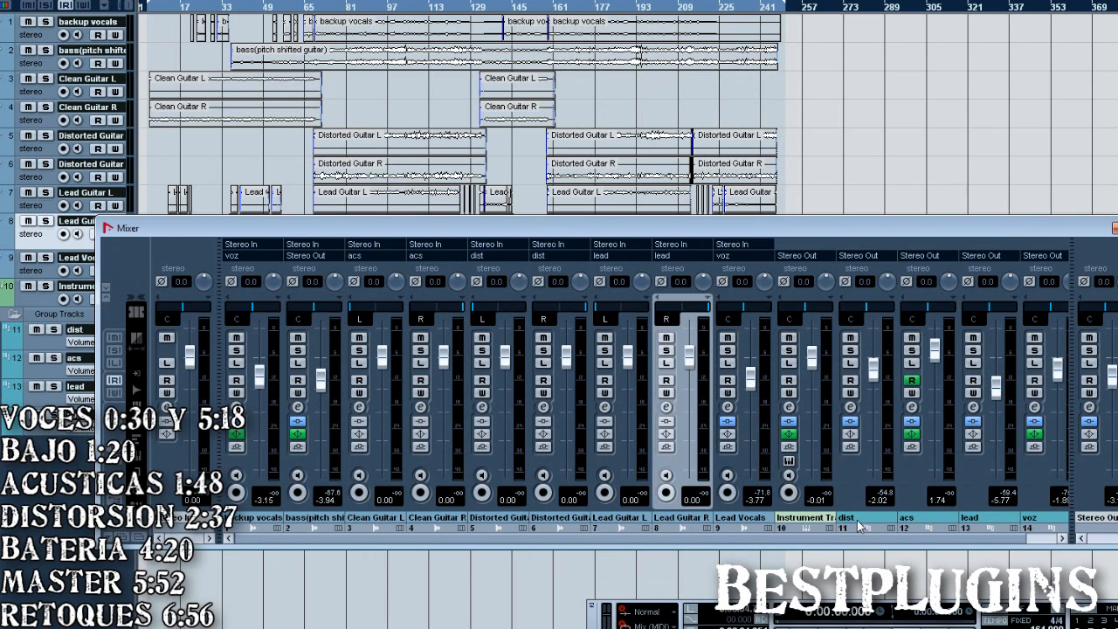
- Open the voz group channel settings and check its L2 limiter and MondoMod chorus inserts
left_click_drag(924, 541, 959, 542)
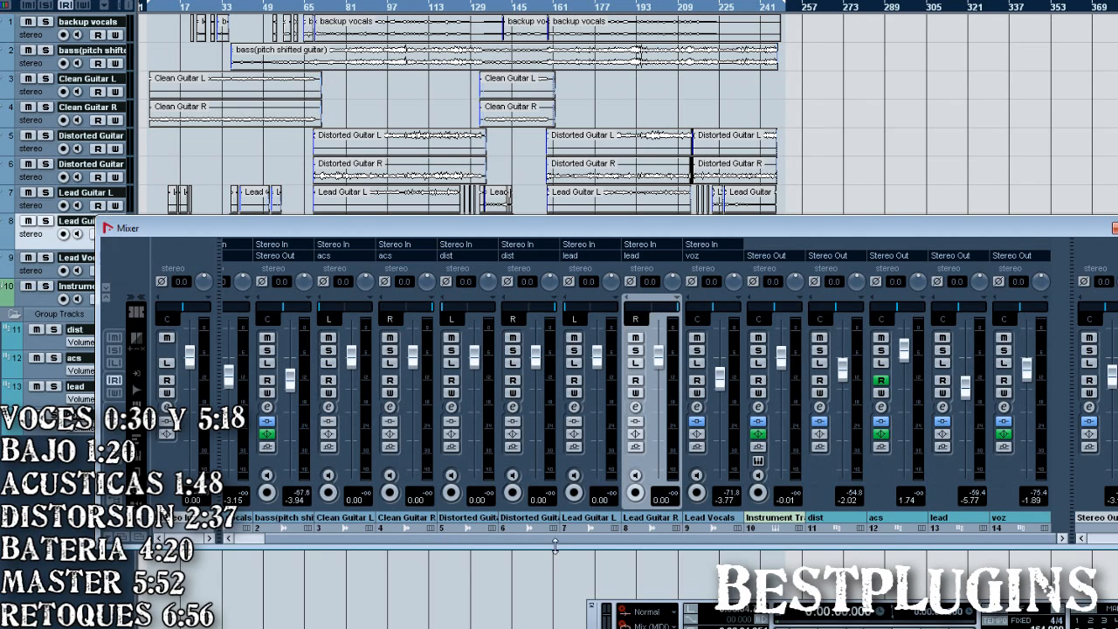
left_click_drag(554, 539, 470, 541)
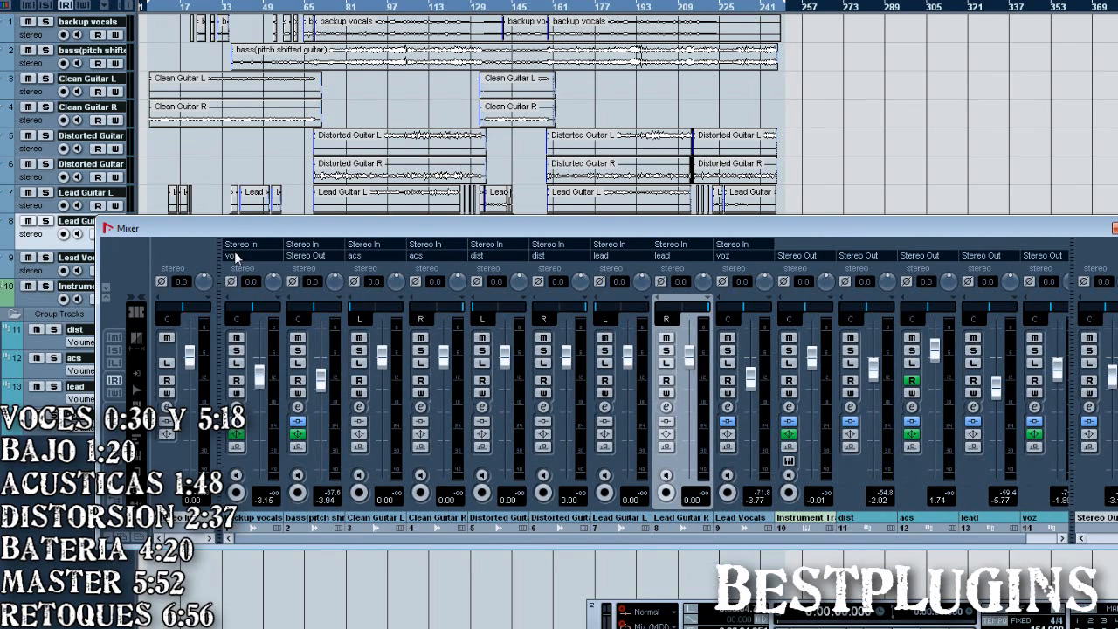
left_click_drag(964, 543, 1048, 546)
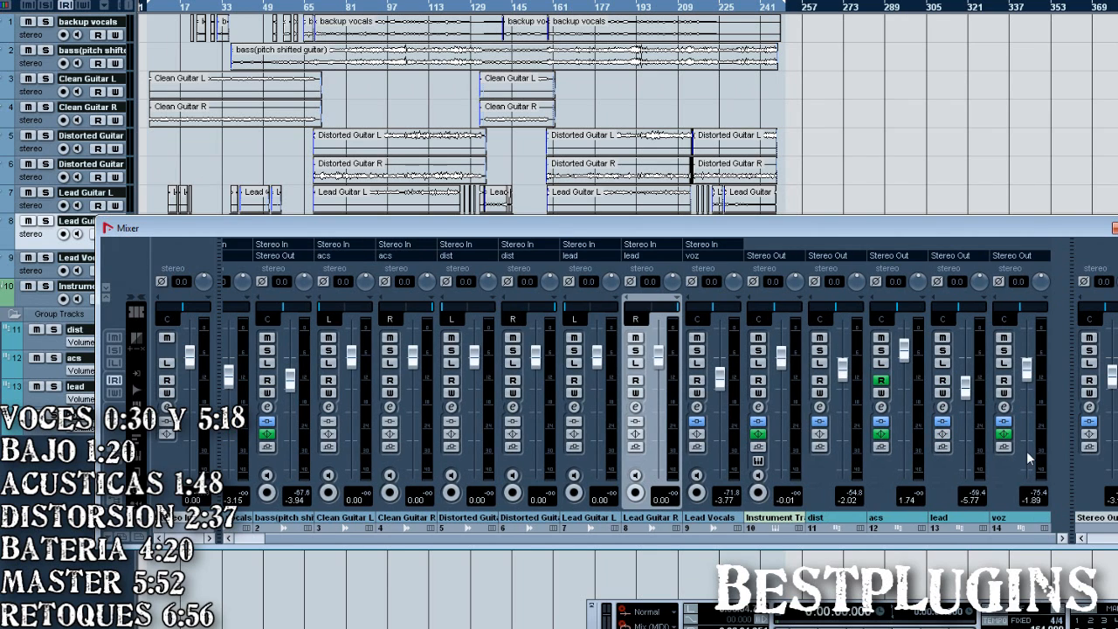
left_click(1003, 408)
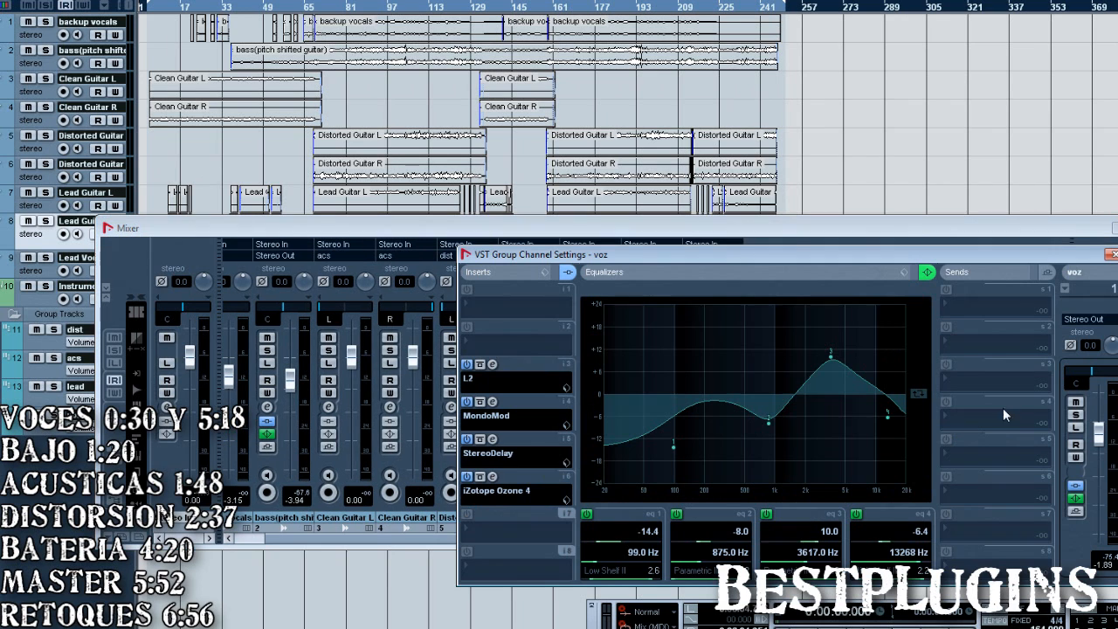
left_click(493, 367)
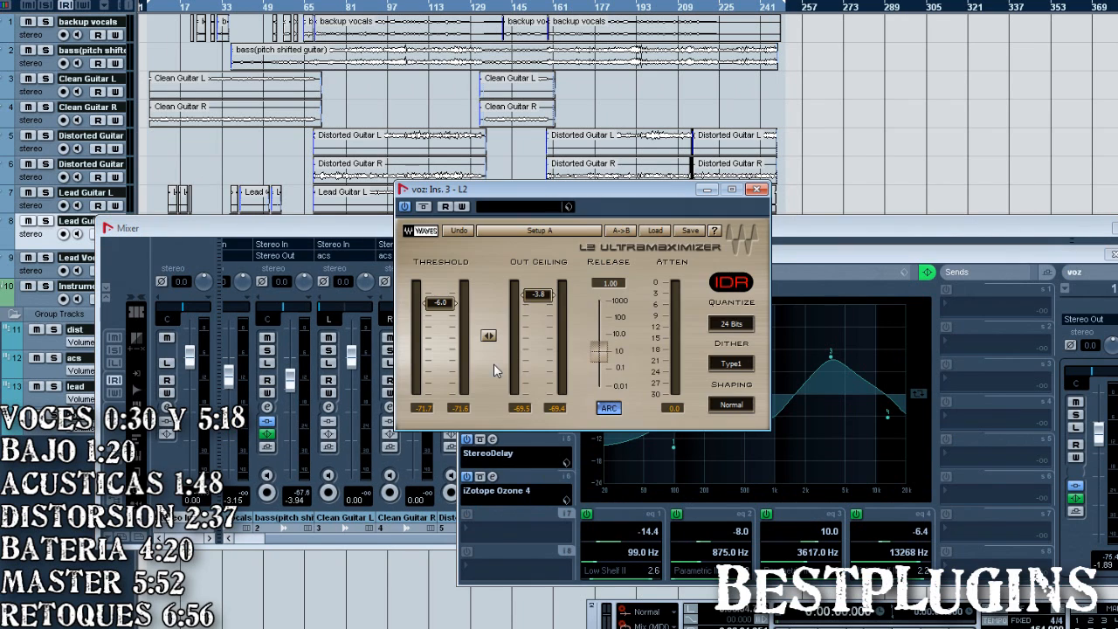
left_click(758, 190)
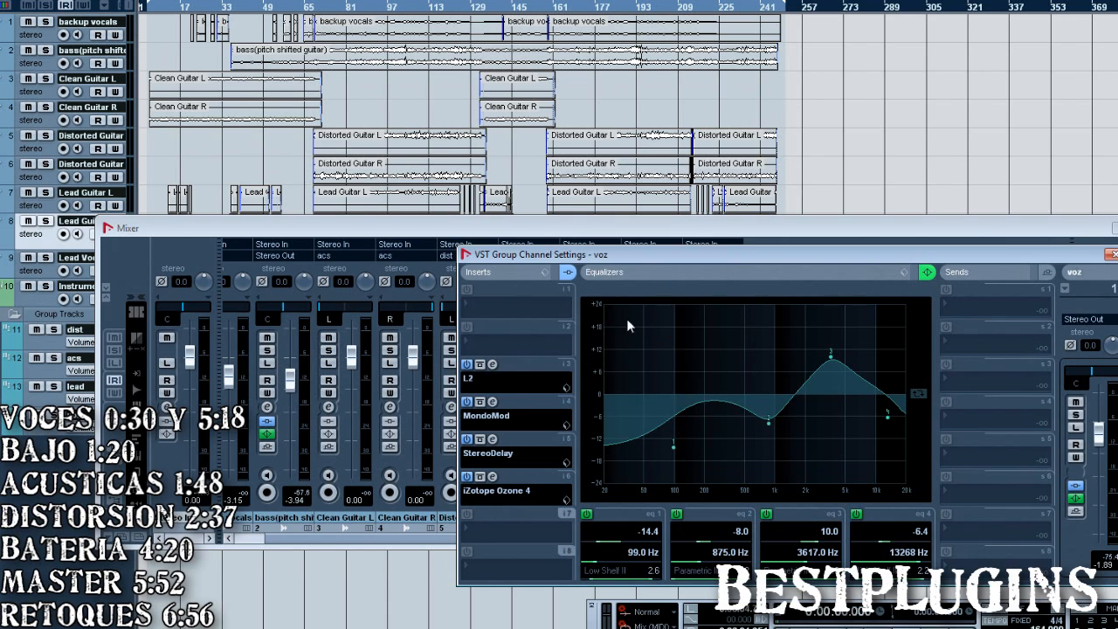
left_click(492, 402)
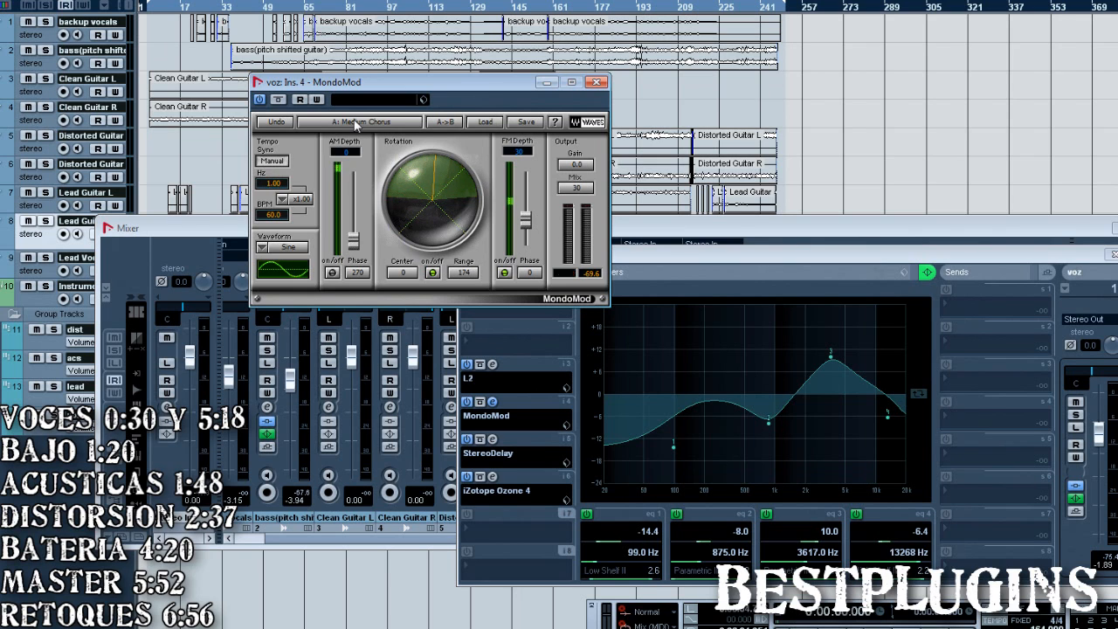
left_click(596, 84)
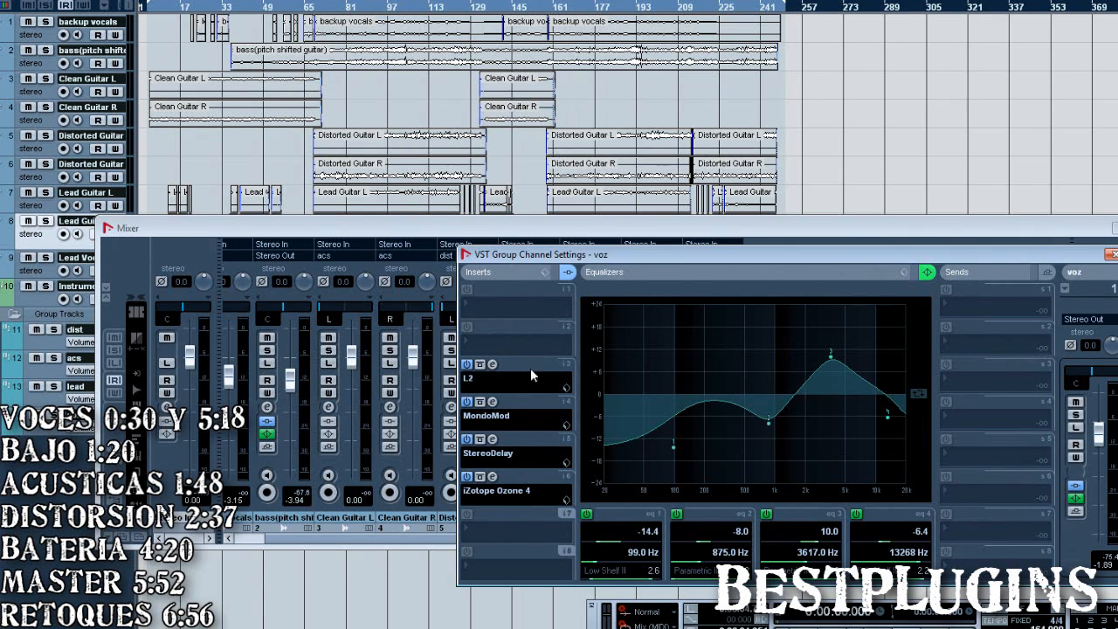
- Check the StereoDelay and the iZotope Ozone 4 mastering reverb on the voz group channel, and close its channel settings
left_click(493, 440)
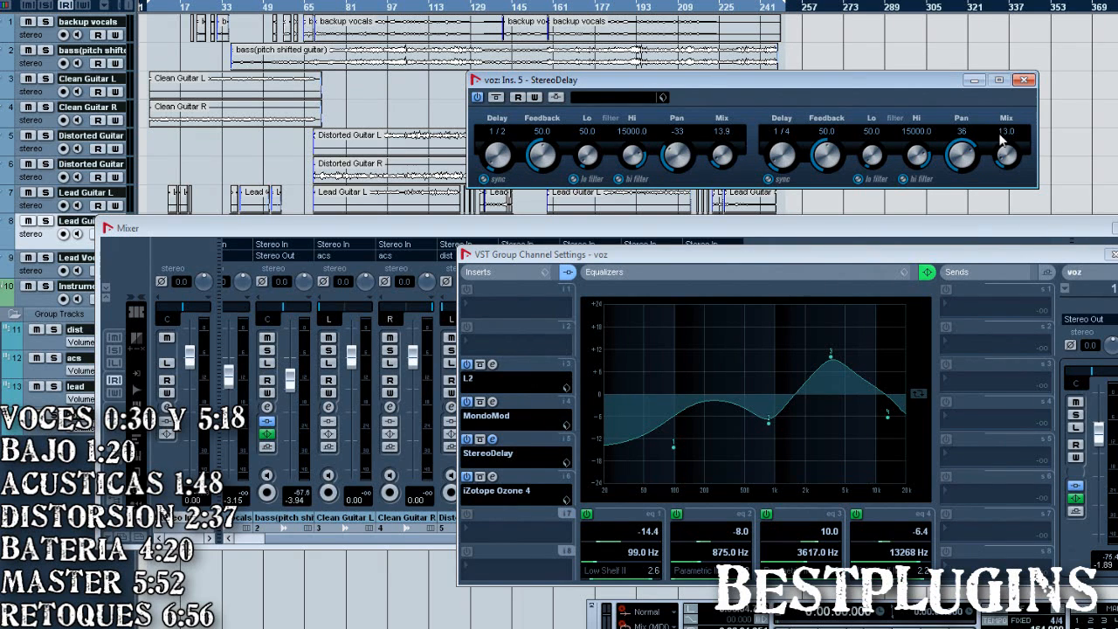
left_click(1023, 83)
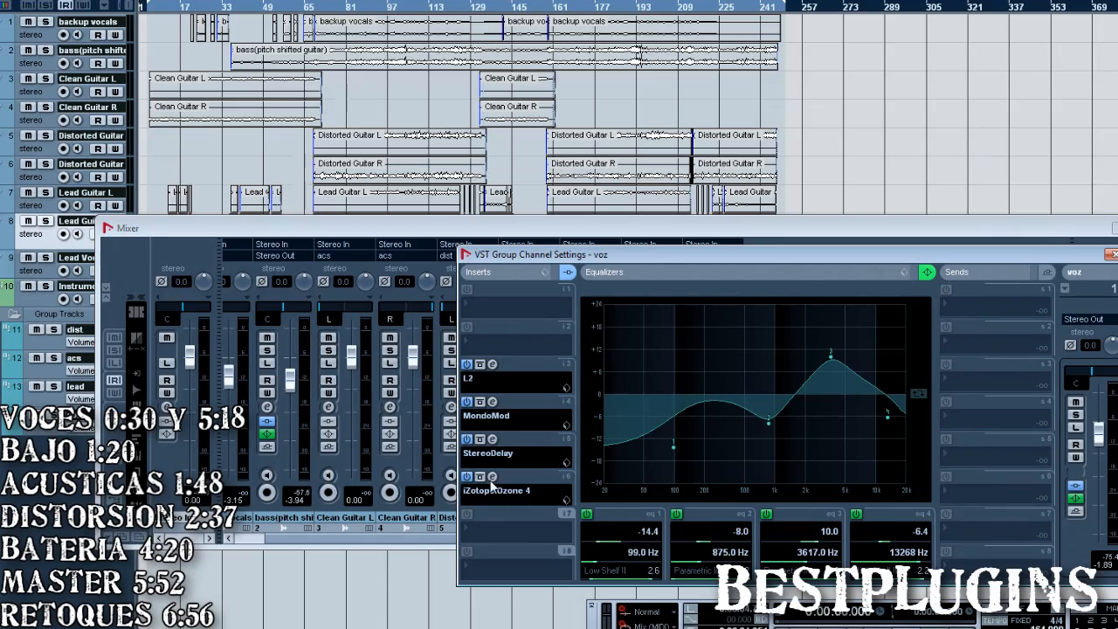
left_click(492, 476)
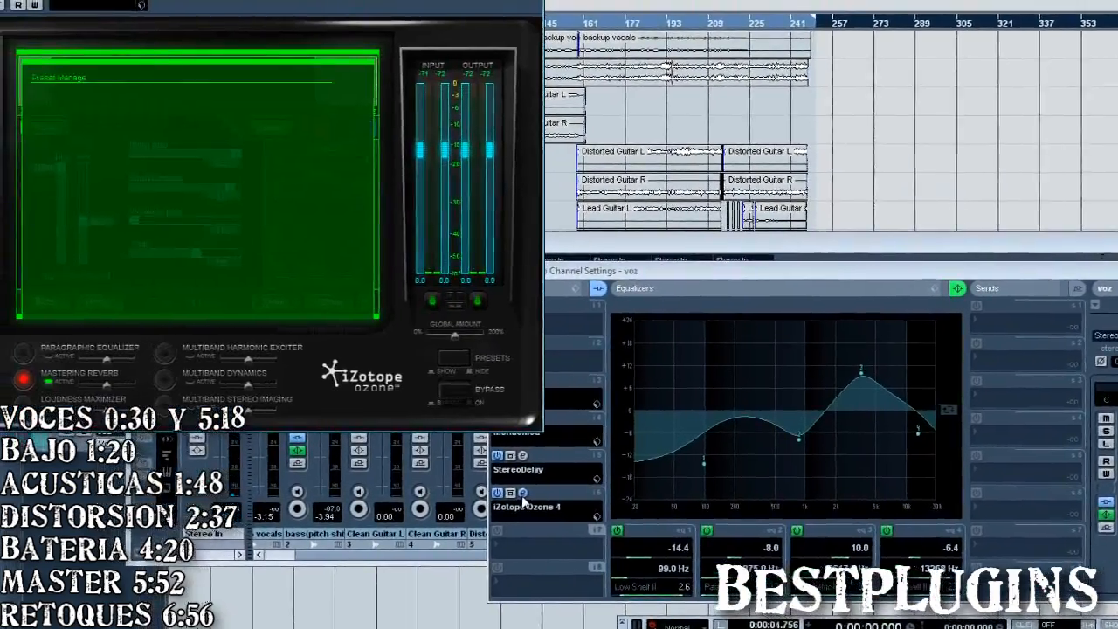
left_click(452, 357)
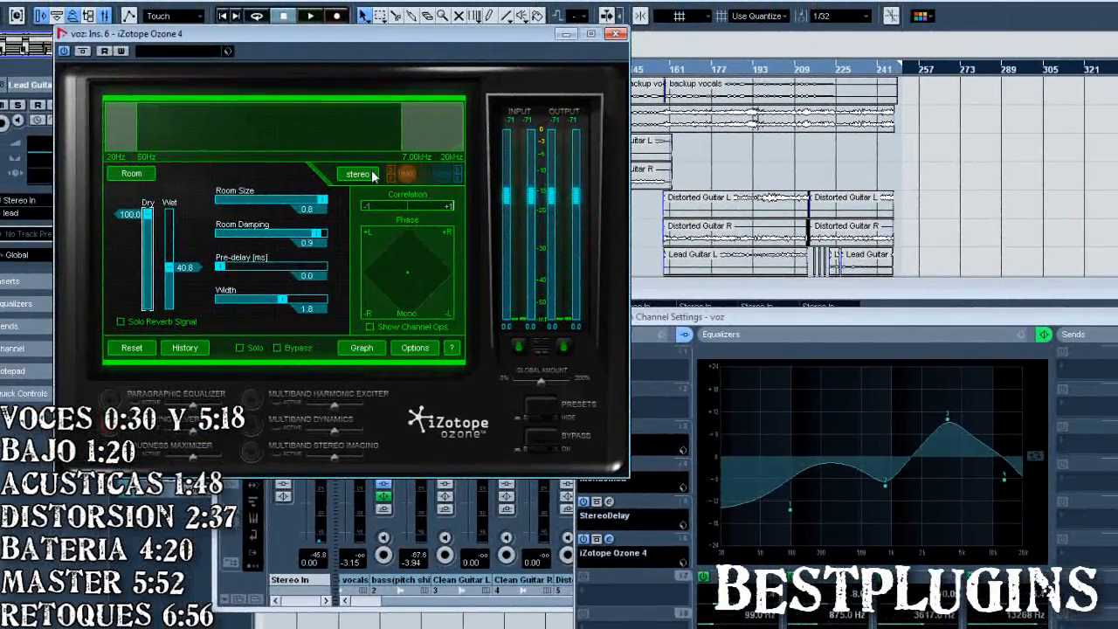
left_click(618, 35)
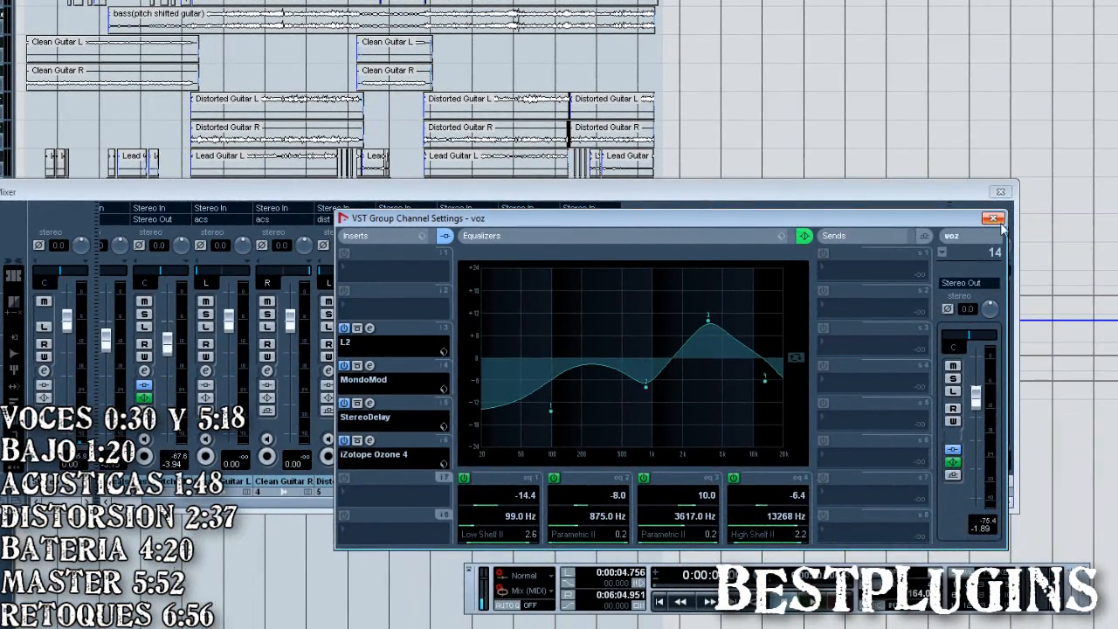
left_click(993, 217)
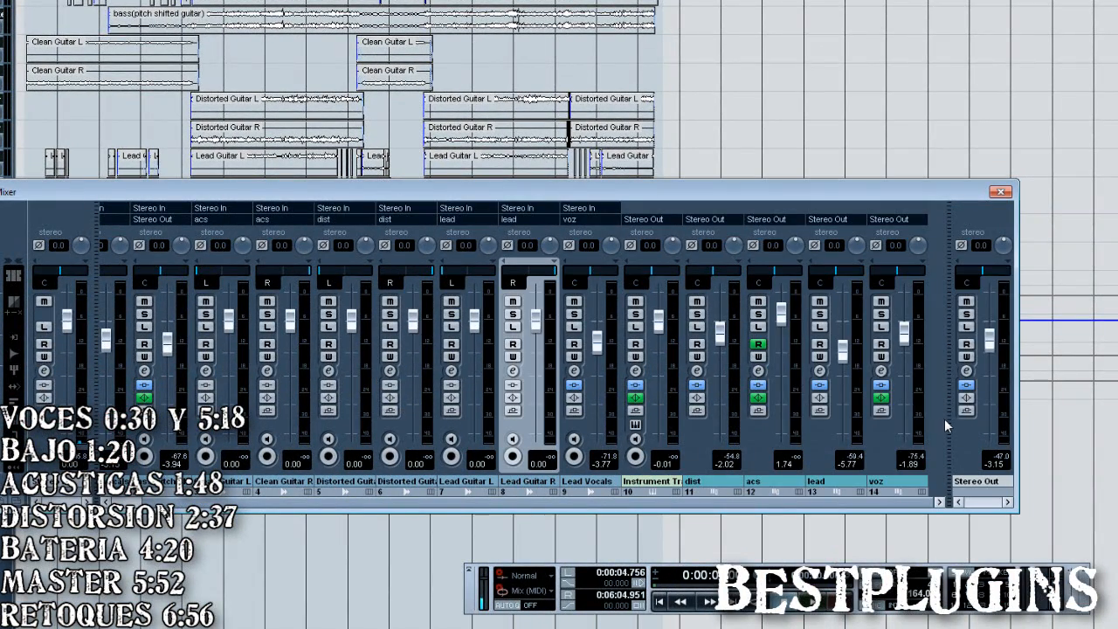
- Open iZotope Ozone 4 on the Stereo Out channel and view its paragraphic equalizer curve and matching settings
left_click(966, 371)
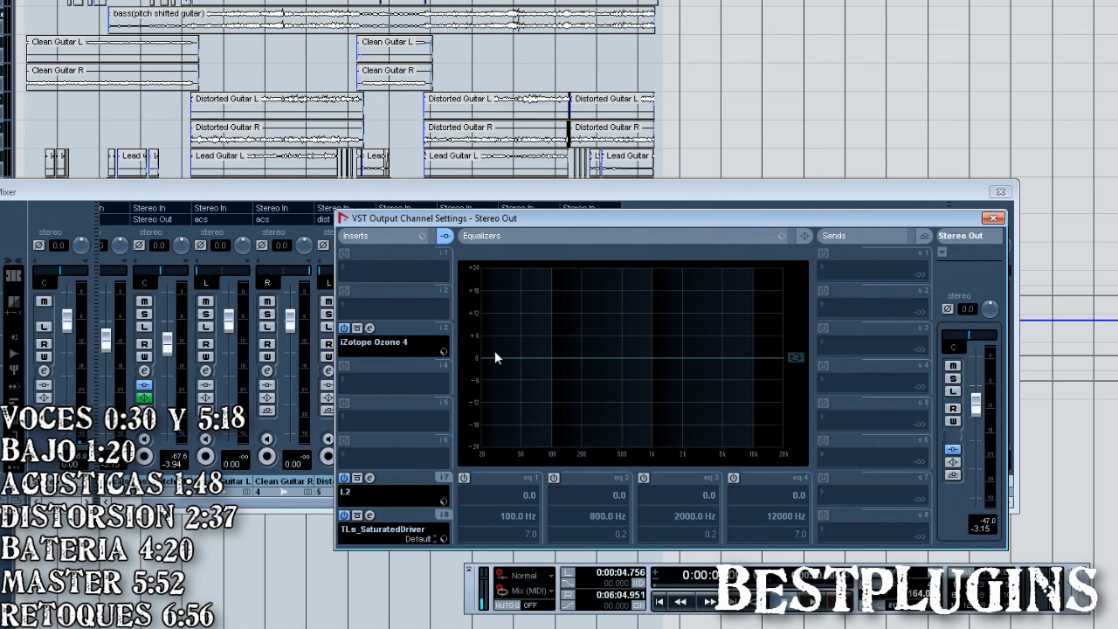
left_click(371, 327)
left_click(796, 421)
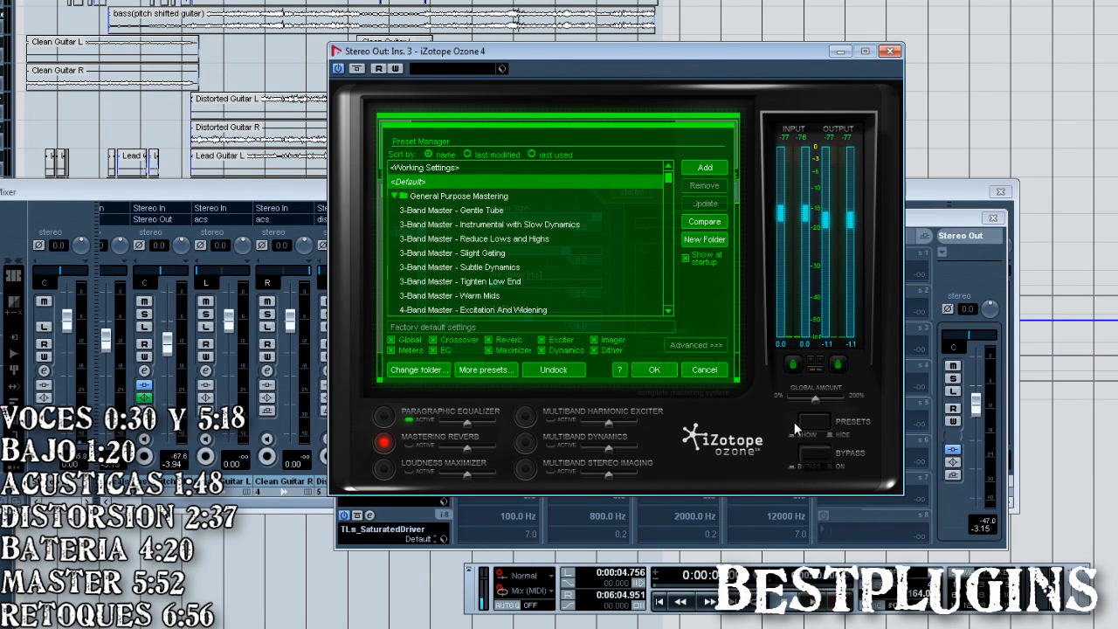
left_click(810, 418)
left_click(386, 416)
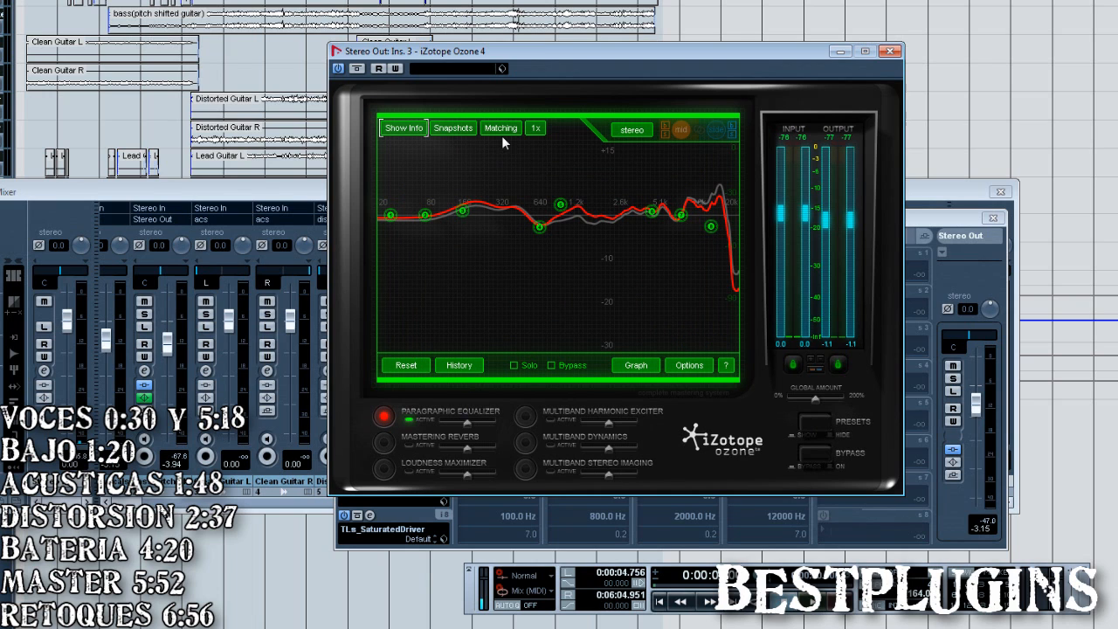
left_click(461, 130)
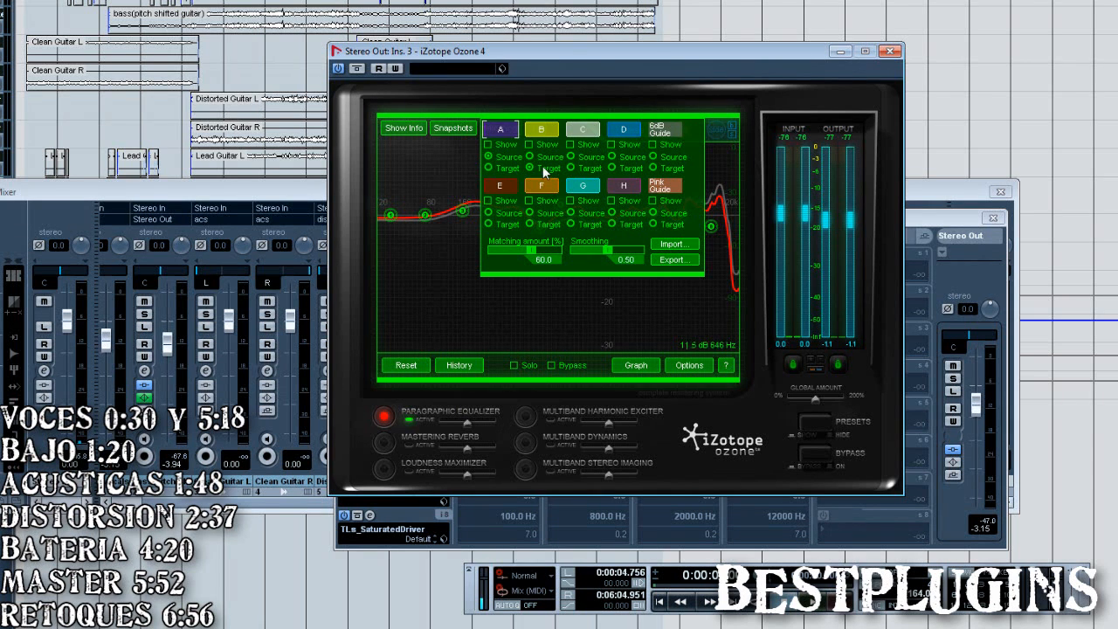
- Show the curves of snapshots A and B on the paragraphic equalizer graph, check the matching amount, and hide the snapshot options
left_click(488, 144)
left_click(528, 144)
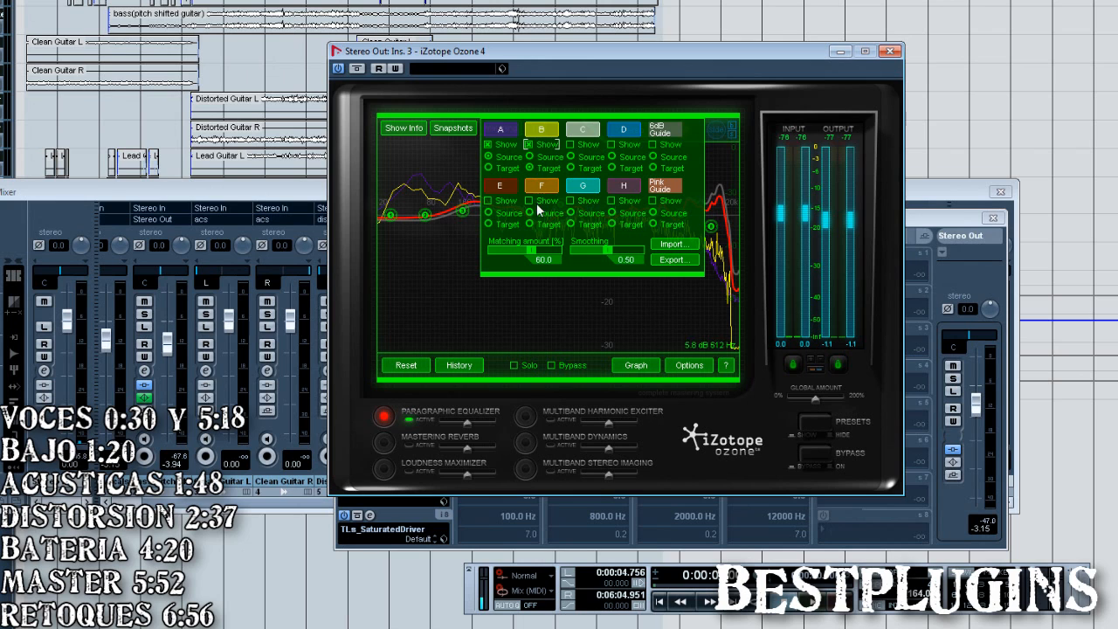
mouse_move(534, 259)
left_mouse_down()
mouse_move(523, 248)
mouse_move(496, 254)
mouse_move(534, 261)
left_mouse_up()
left_click(454, 128)
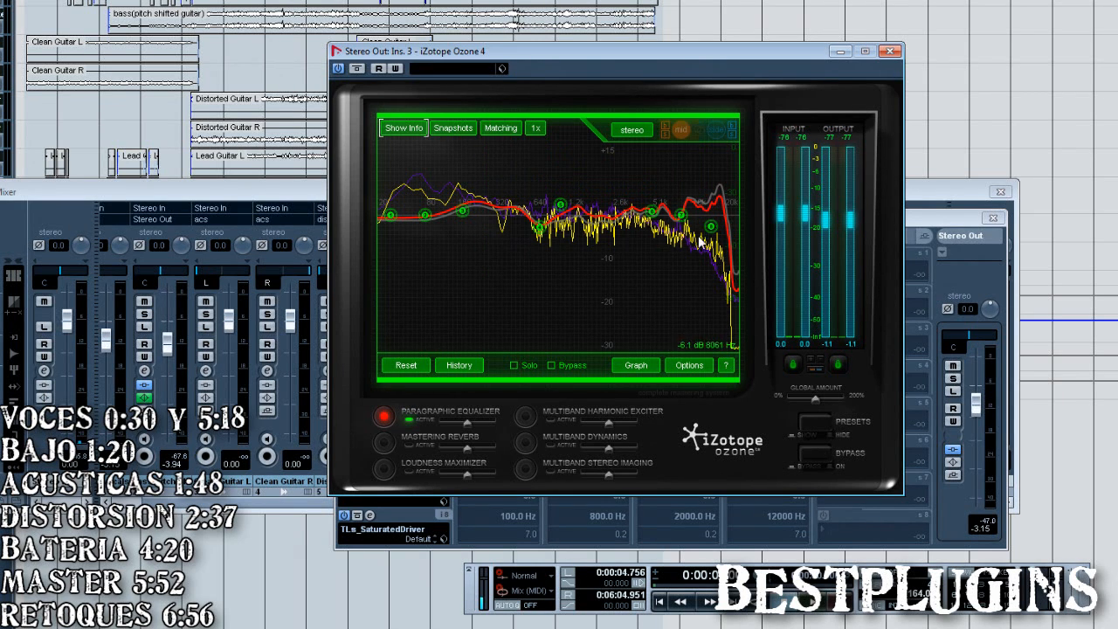
- Lower the highest-frequency band on the Stereo Out paragraphic equalizer slightly, deselect it, and close iZotope Ozone 4
left_click_drag(712, 229, 714, 229)
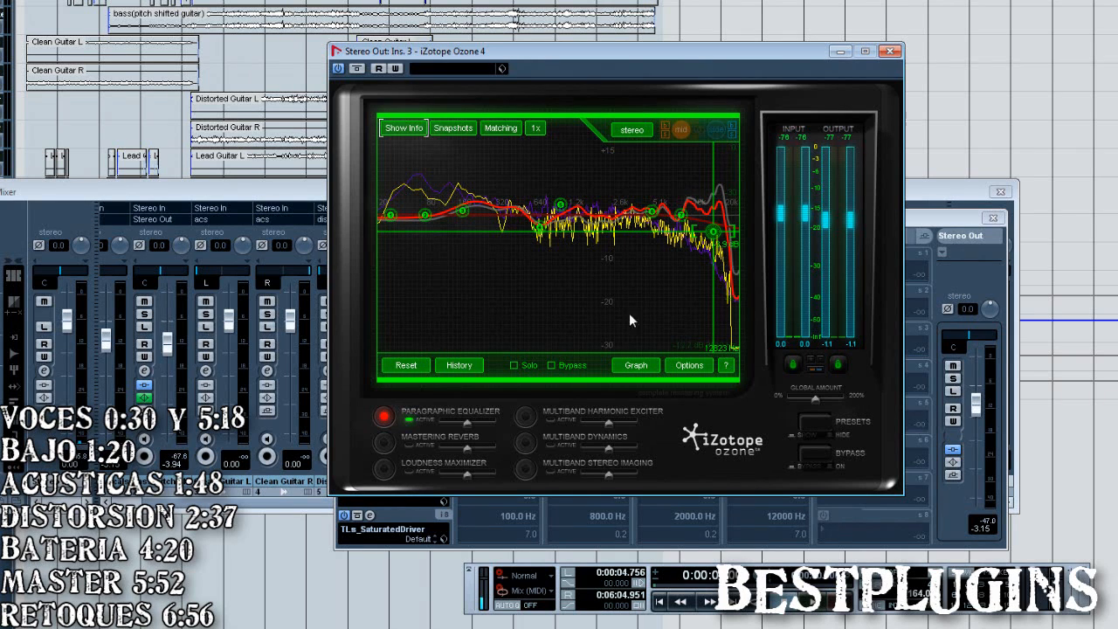
left_click(602, 320)
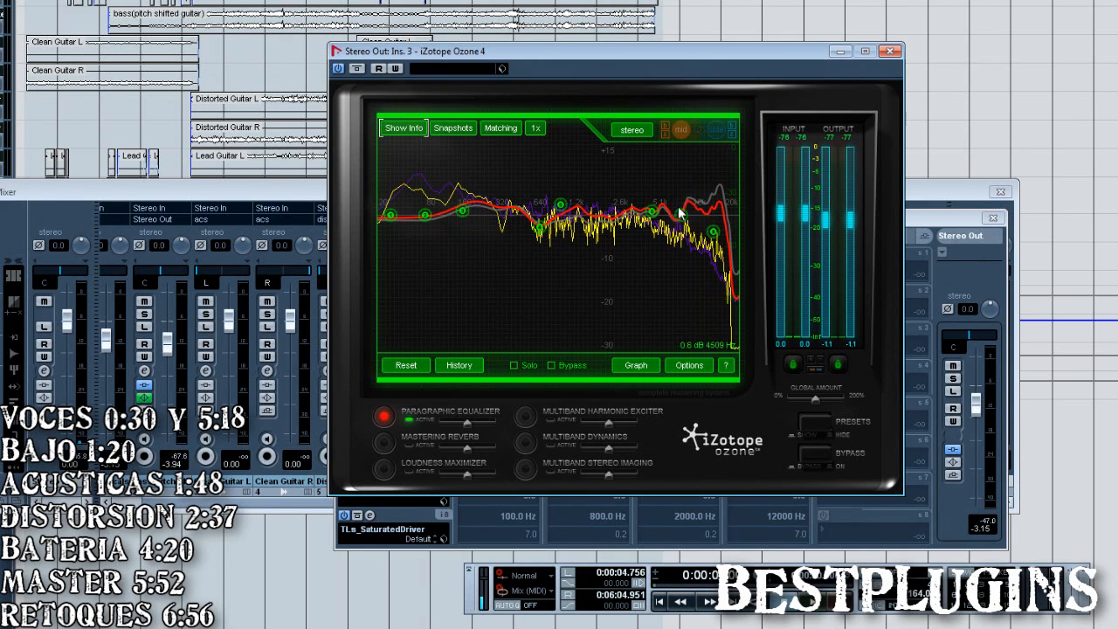
left_click(889, 51)
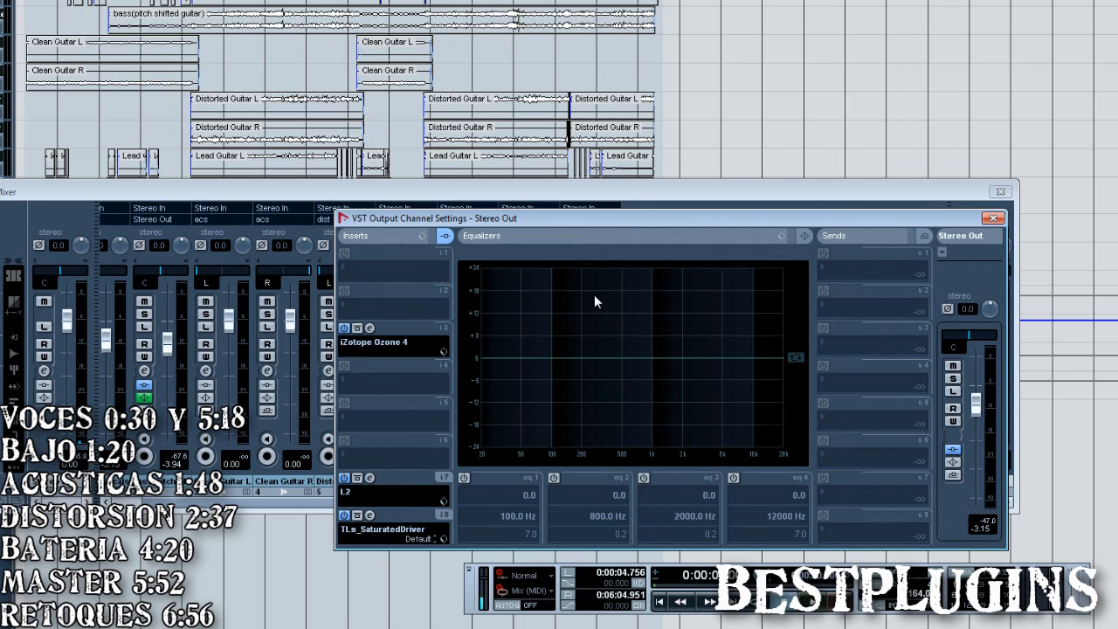
- Check the L2 limiter and TLs_SaturatedDriver inserts on the Stereo Out channel, and close its channel settings
left_click(369, 478)
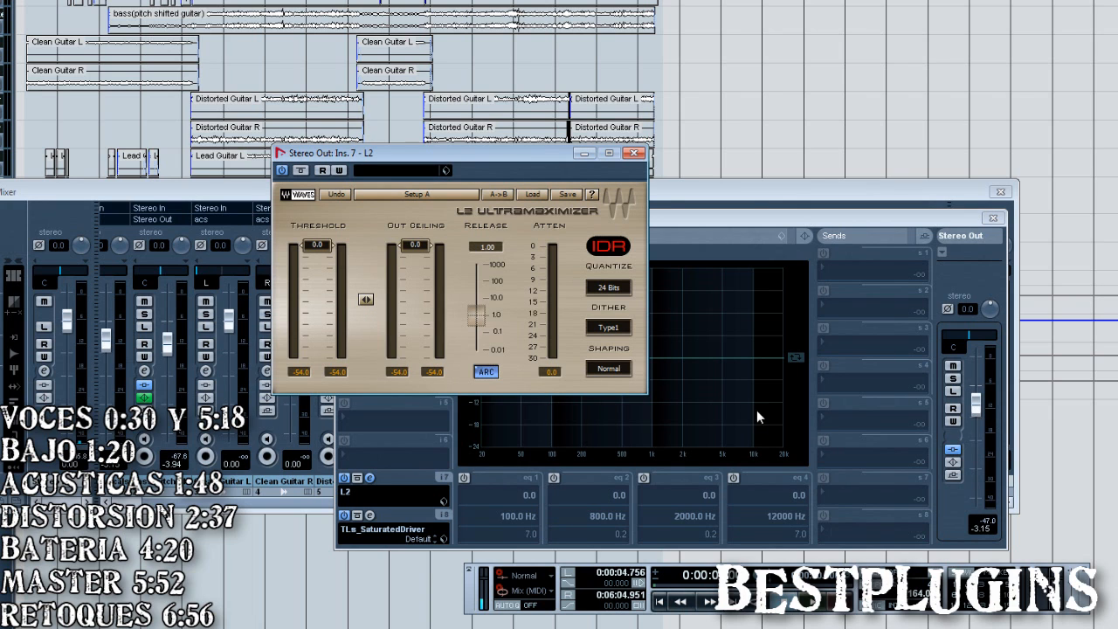
left_click(634, 153)
left_click(370, 516)
left_click(295, 391)
mouse_move(346, 400)
mouse_move(431, 399)
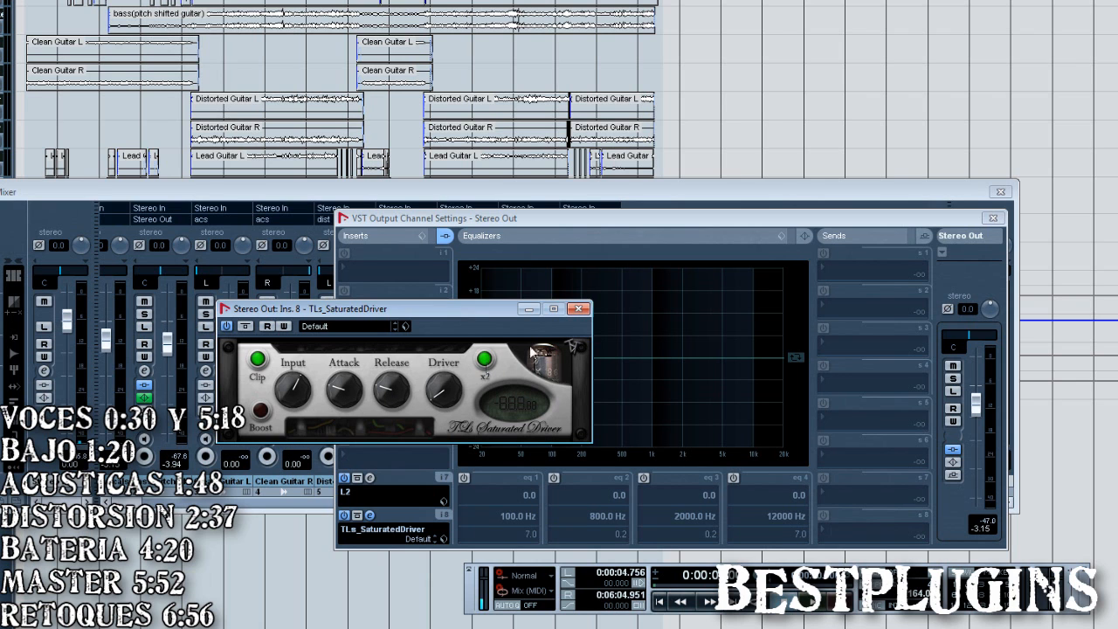
left_click(578, 308)
left_click(993, 217)
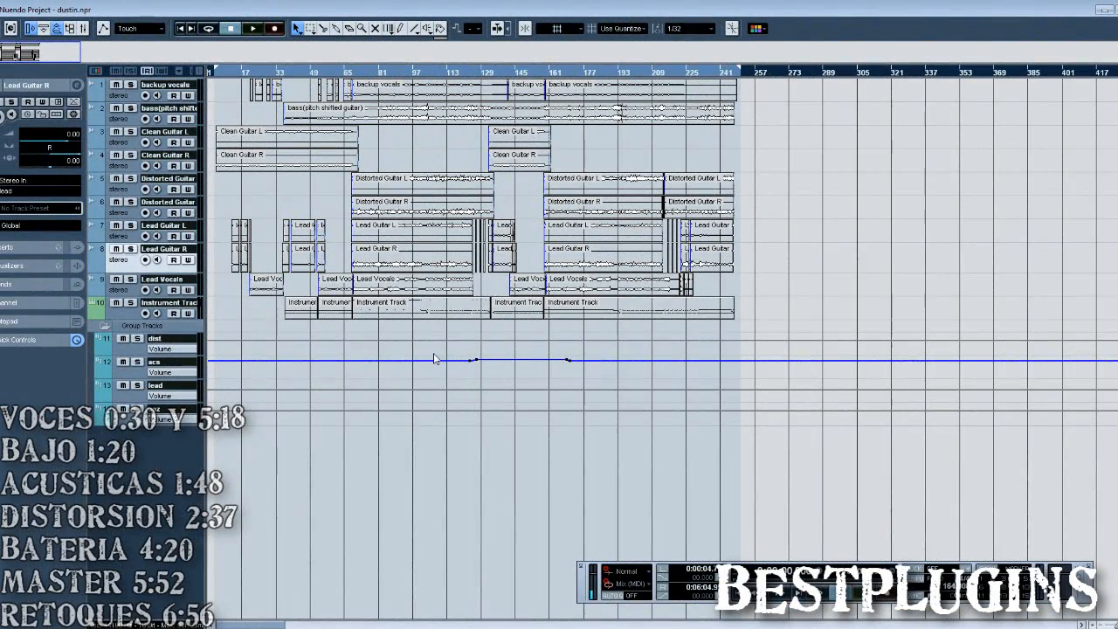
- Try extending the end of the short Lead Guitar L and R clips near bar 126, and undo it
left_click_drag(486, 72, 370, 152)
left_click(423, 243)
left_click_drag(424, 243, 553, 240)
key("ctrl+z")
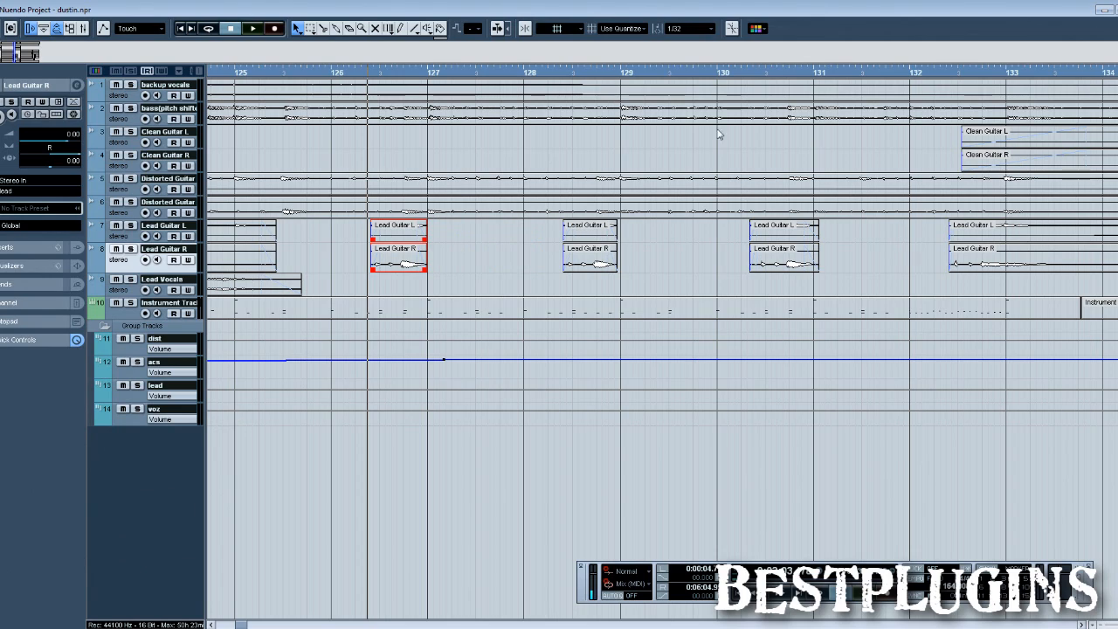
- Inspect the crossfade and clip volume handle of the last Lead Guitar R clip around bars 143 to 145
left_click_drag(588, 77, 740, 88)
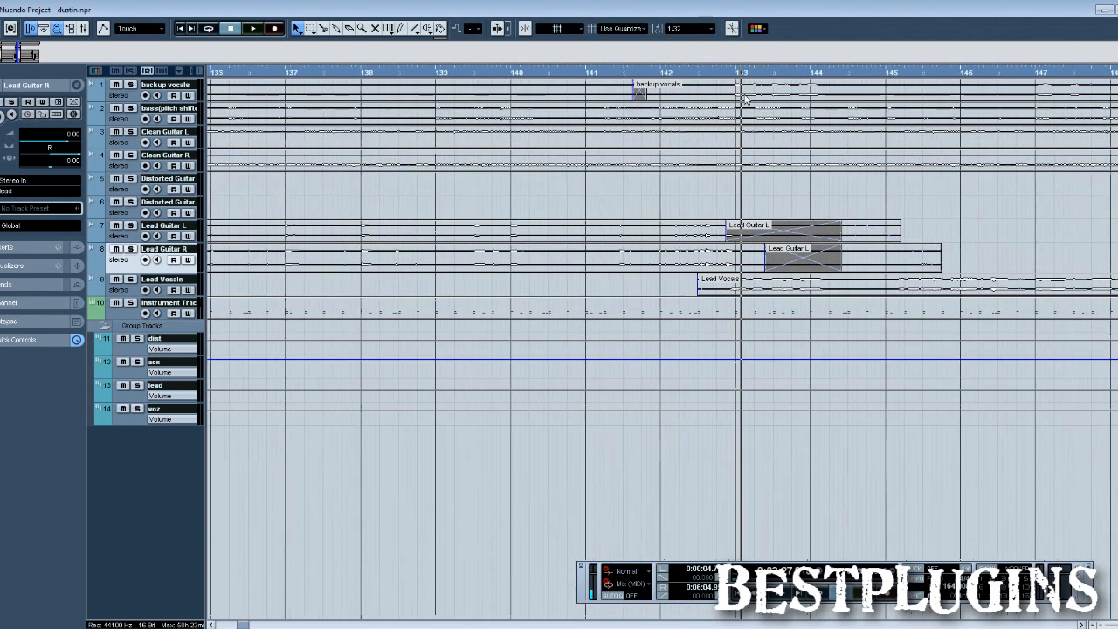
left_click(853, 237)
left_click(864, 257)
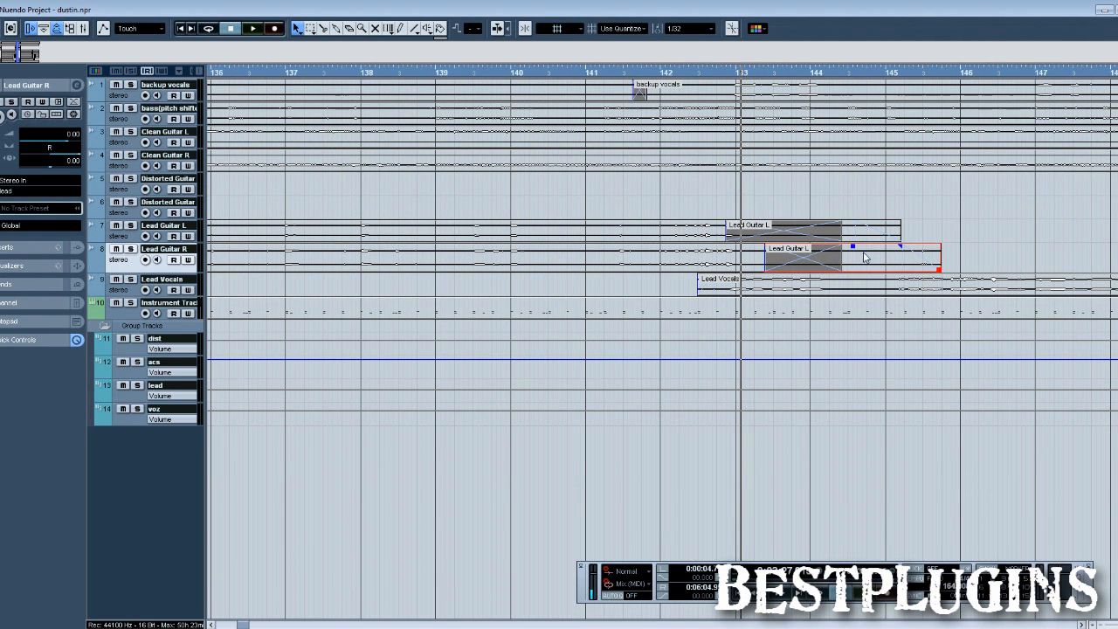
left_click_drag(853, 248, 853, 248)
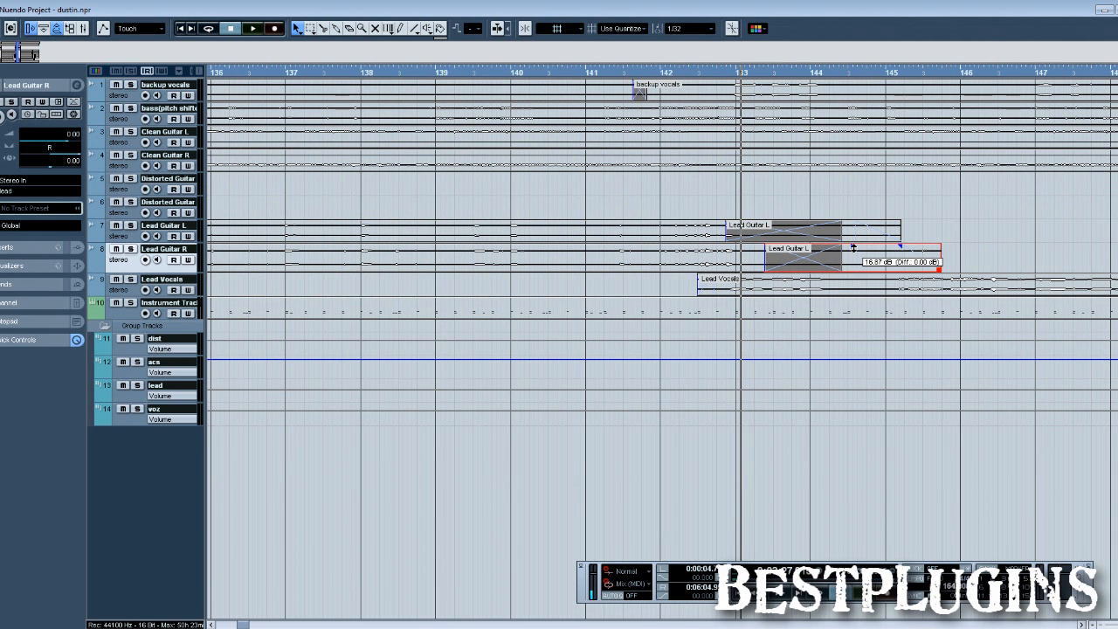
left_click(992, 247)
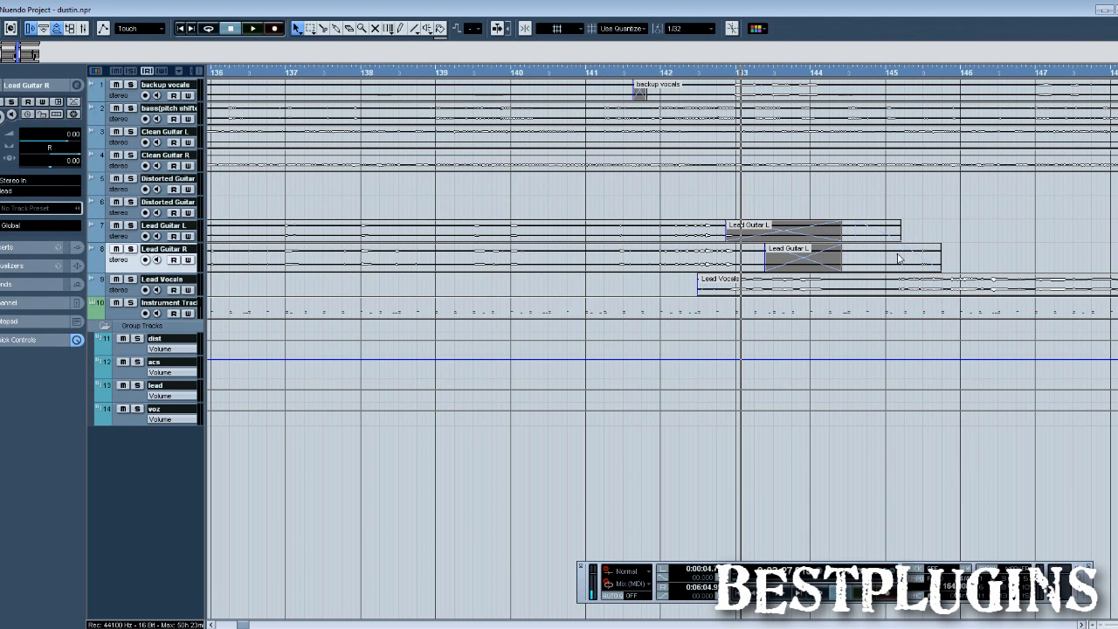
- Examine how the lead, clean and distorted guitar clips are cut and arranged through the middle of the song
left_click_drag(568, 75, 569, 44)
left_click_drag(236, 76, 202, 77)
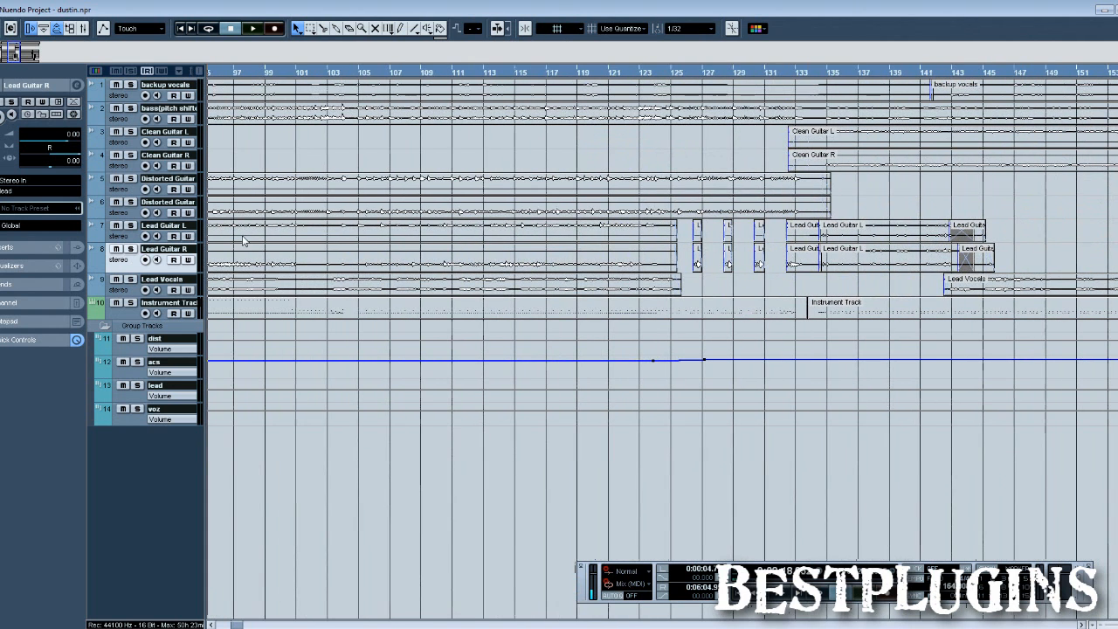
left_click(840, 76)
mouse_move(842, 80)
left_mouse_down()
mouse_move(841, 102)
mouse_move(843, 78)
left_mouse_up()
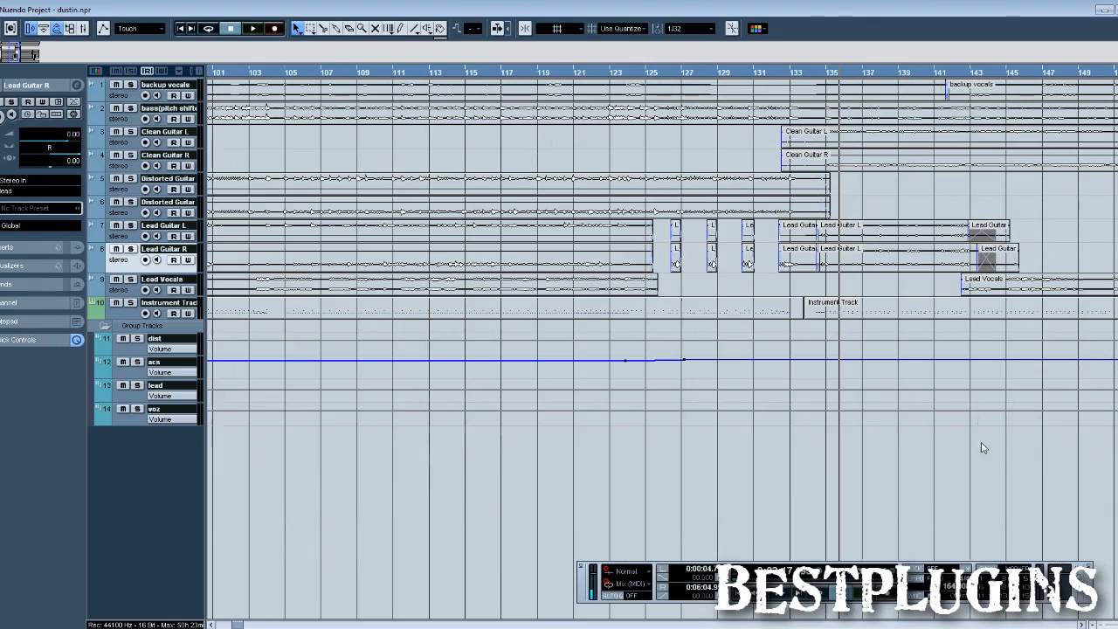
scroll(662, 340, "right", 3)
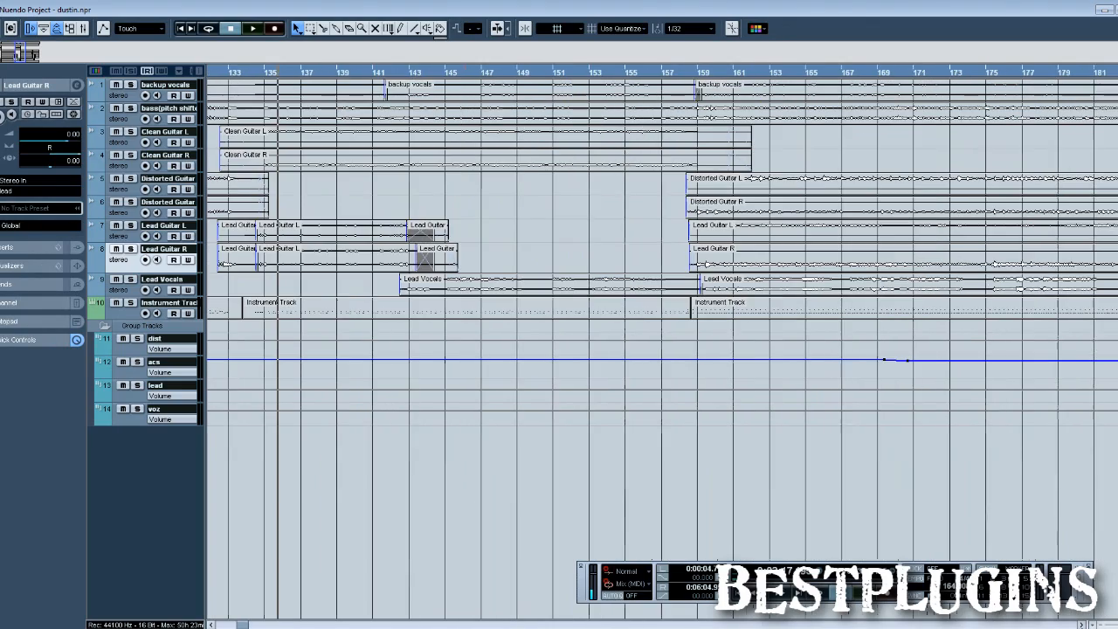
key("g")
key("g")
key("g")
key("g")
key("g")
key("g")
key("g")
key("g")
key("g")
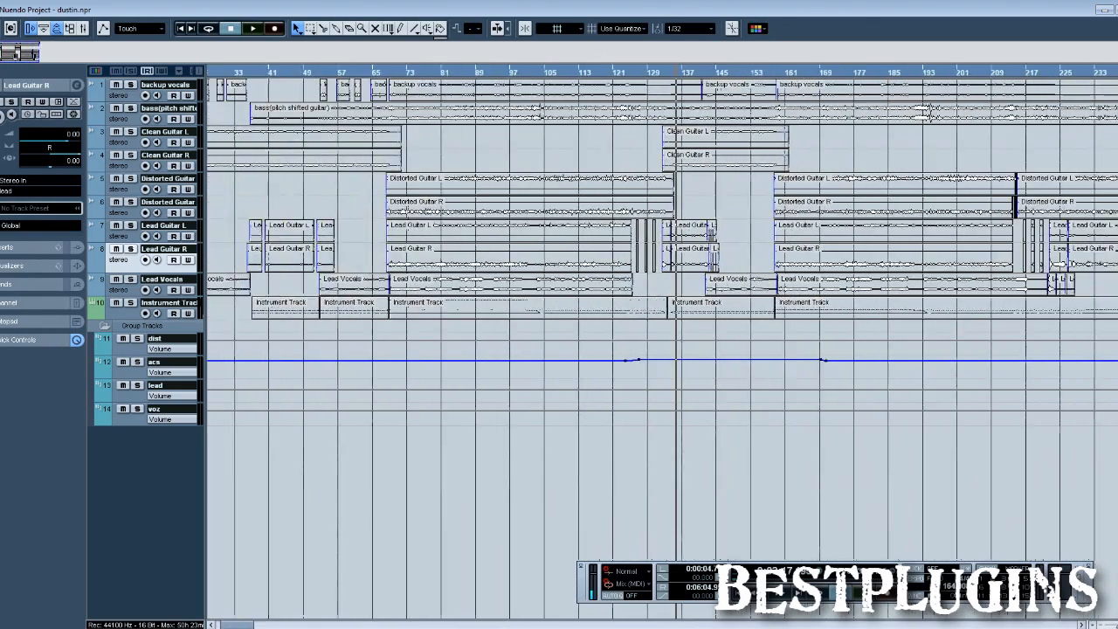
key("g")
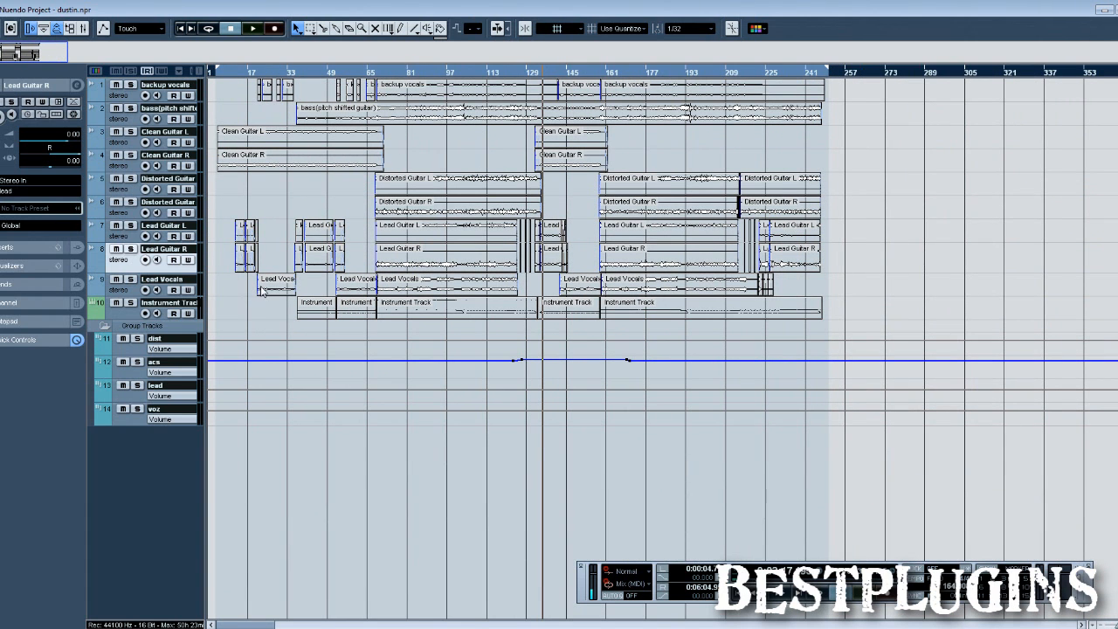
- Select the first Lead Vocals clip near bar 21 and check its clip volume handle
left_click_drag(273, 77, 282, 83)
left_click(306, 286)
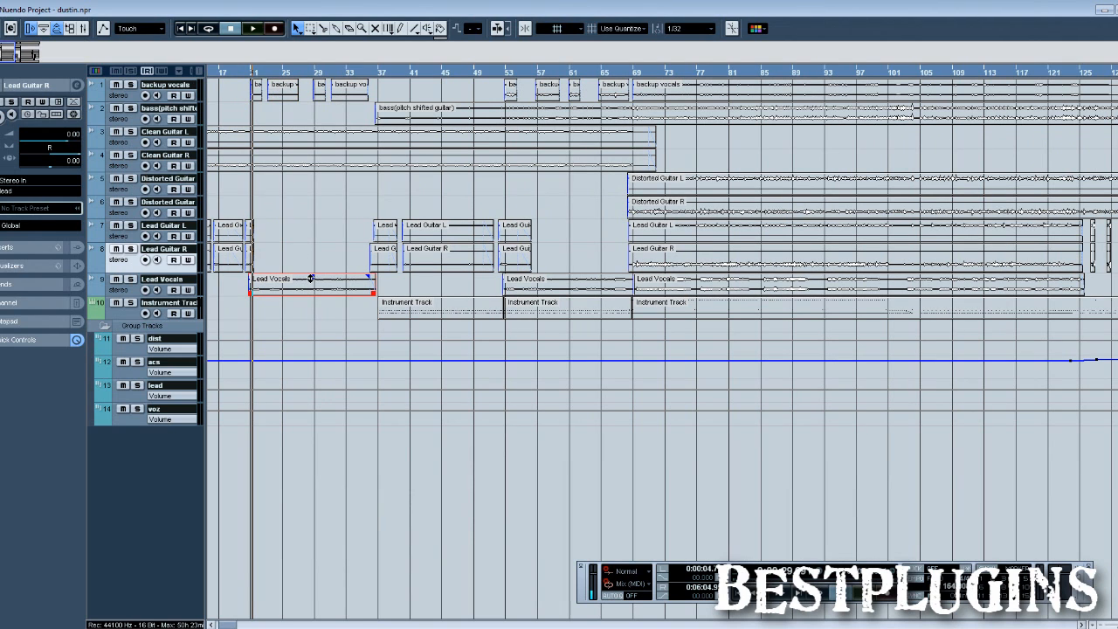
left_click(312, 251)
left_click_drag(515, 74, 451, 48)
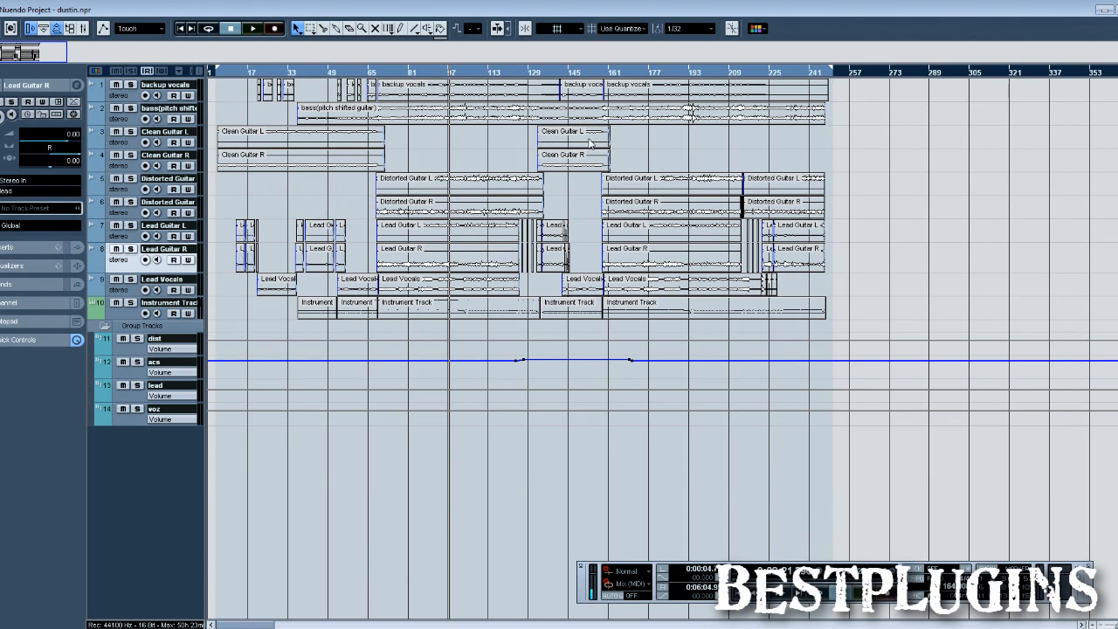
- Try extending the first Clean Guitar L and R clips to about bar 129, undo it, and clear the selection
left_click_drag(392, 141, 528, 144)
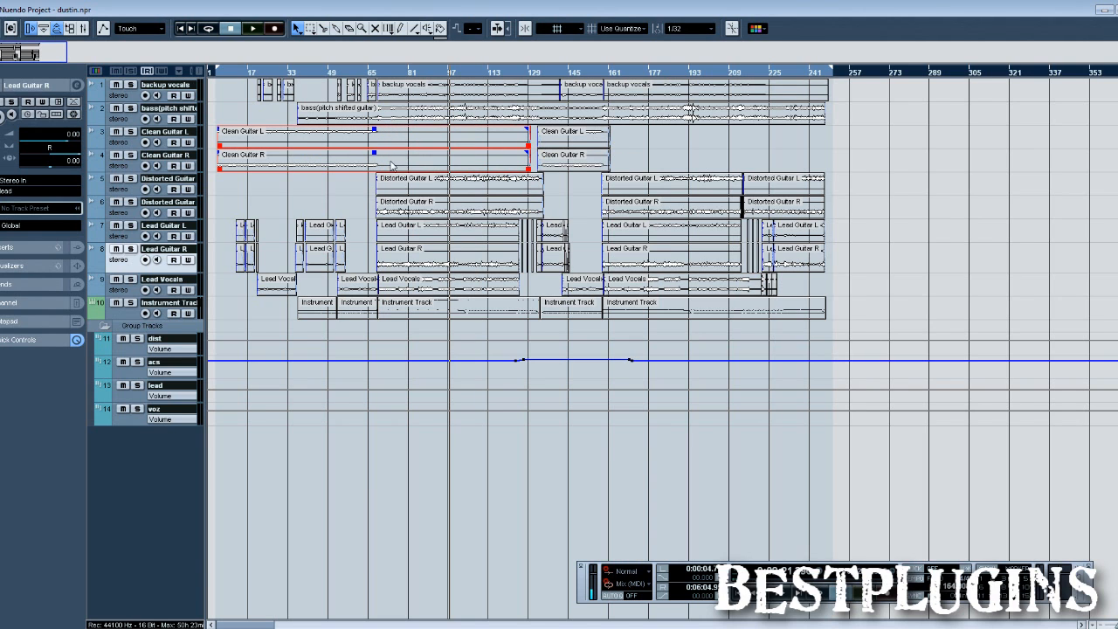
key("ctrl+z")
left_click(492, 157)
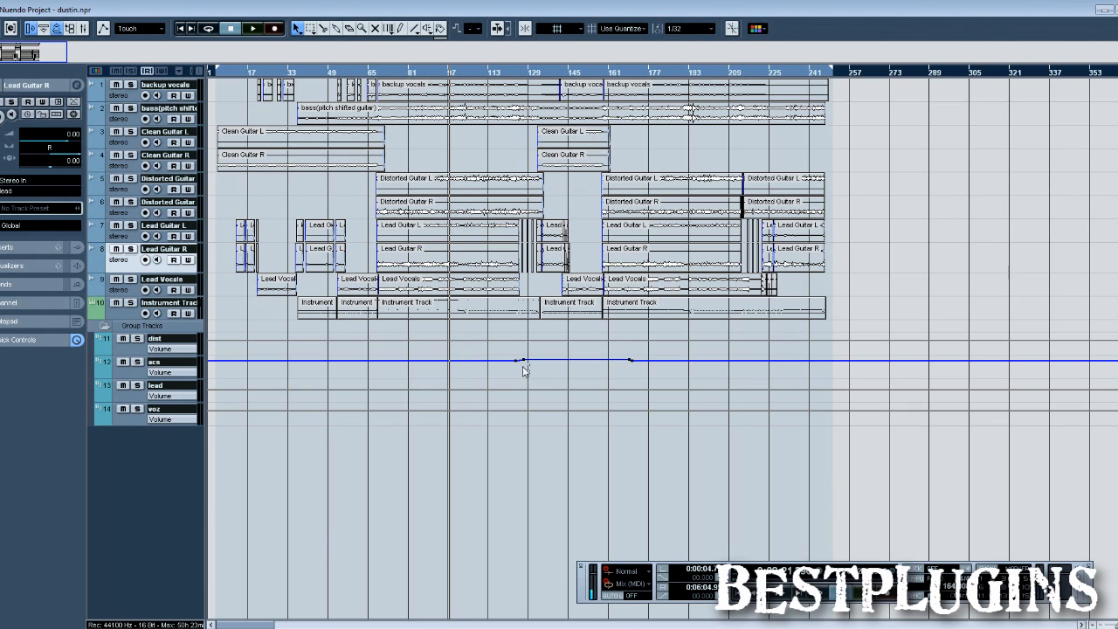
- Inspect the acs group's volume automation points near bar 123, check its Read Automation state in the mixer, and close the mixer
left_click_drag(548, 73, 549, 131)
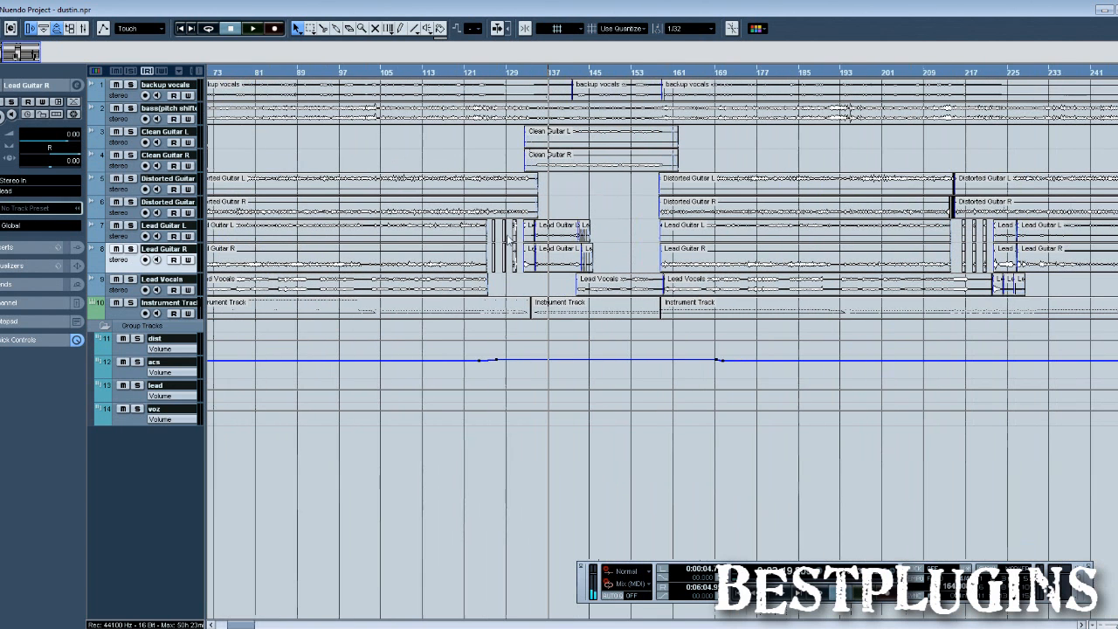
left_click(478, 360)
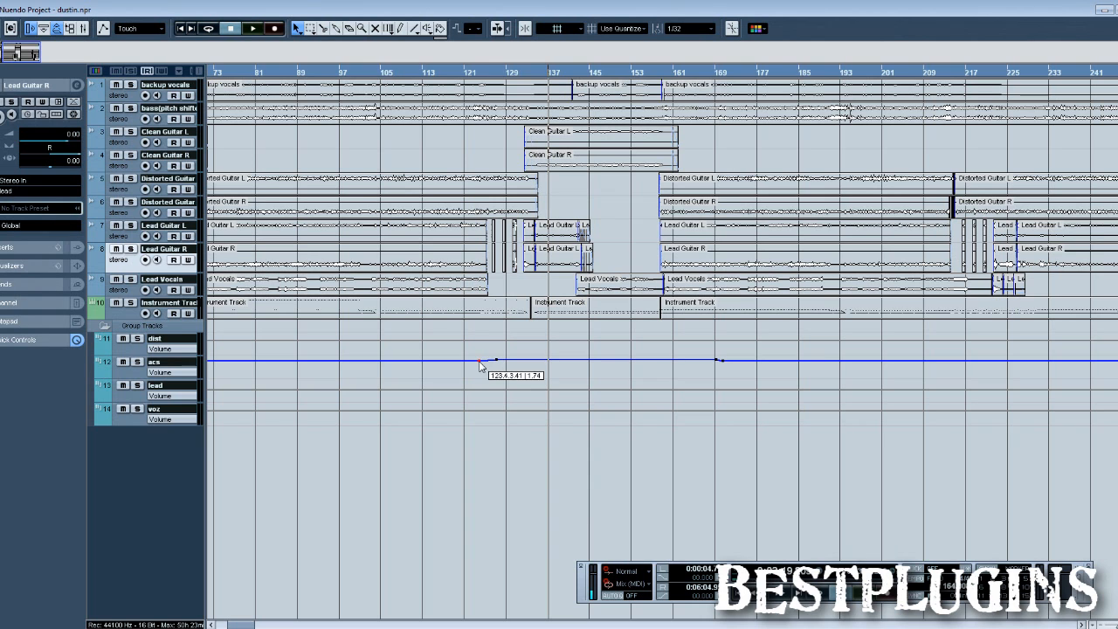
left_click(496, 360)
key("F3")
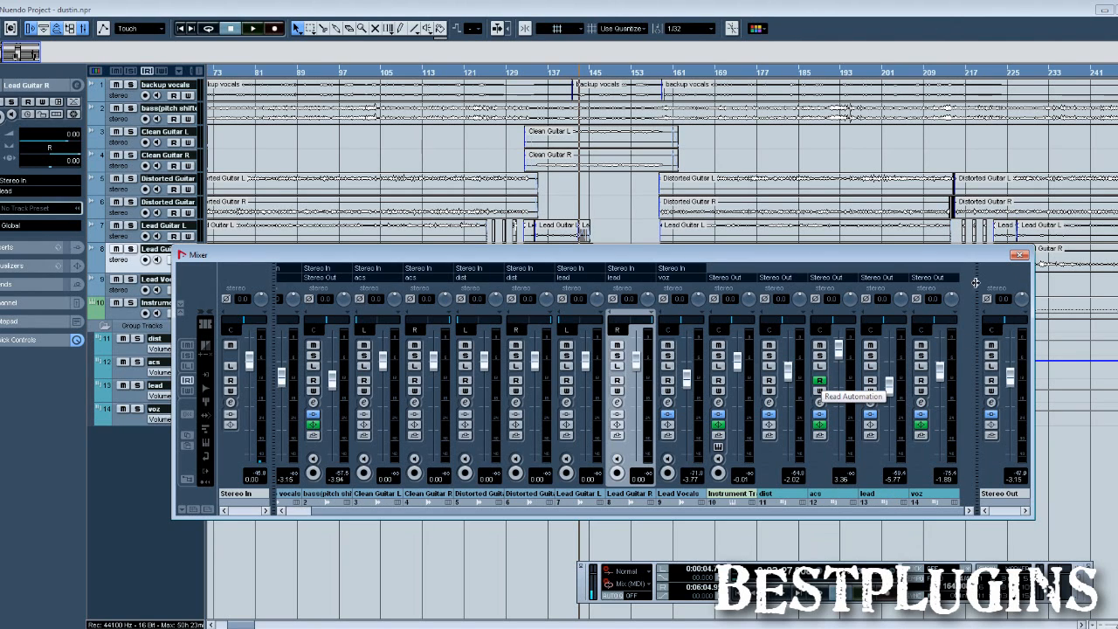
left_click(1018, 254)
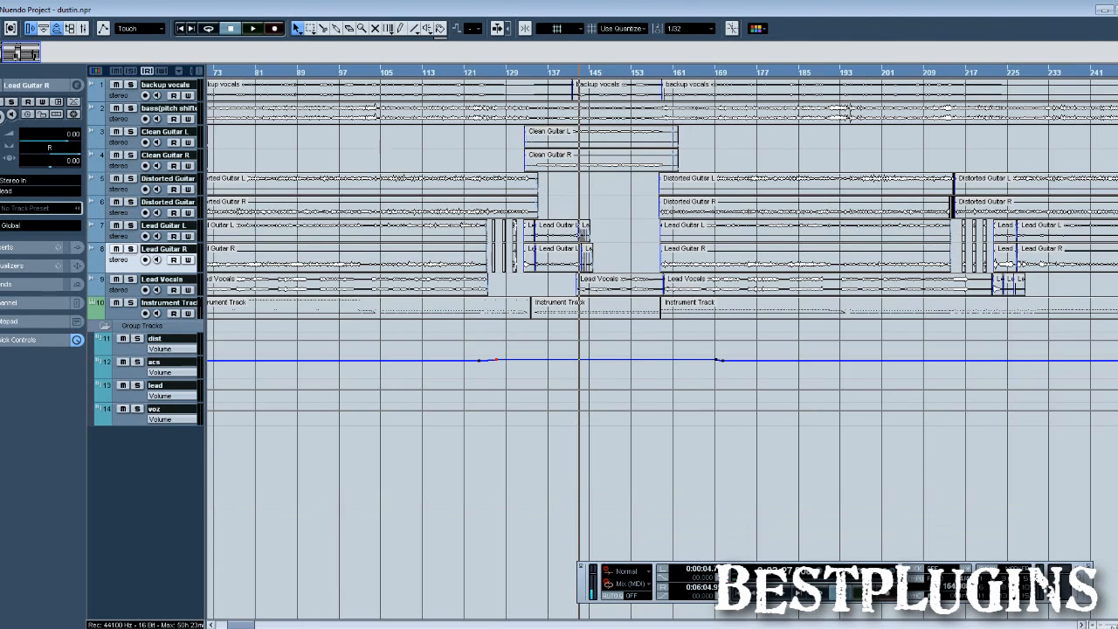
- Bring the whole song arrangement into view to look over all tracks and group automation
key("g")
key("g")
key("g")
key("g")
key("g")
key("g")
key("g")
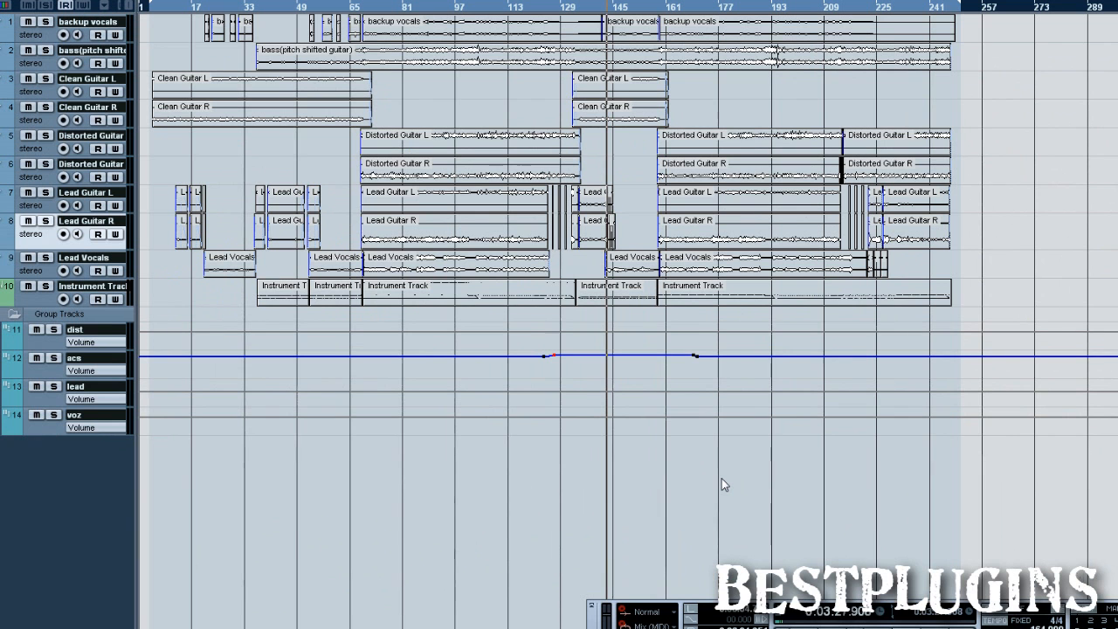